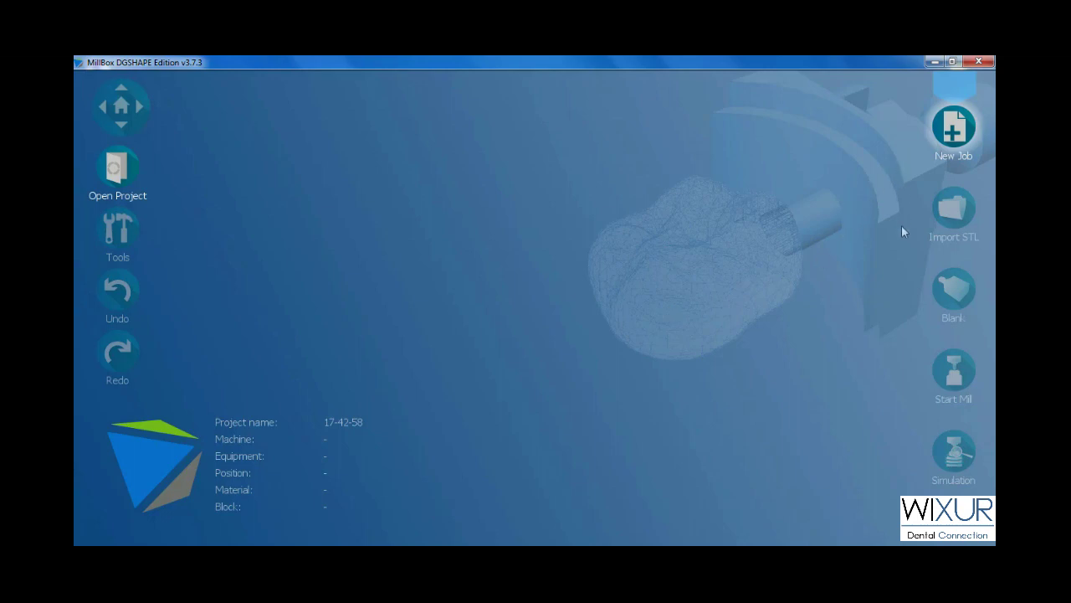
- Create a new job for the DWX-52D machine with Zirconia as the material and the round disk equipment
{"action": "left_click", "coordinate": [955, 141]}
{"action": "left_click", "coordinate": [856, 136]}
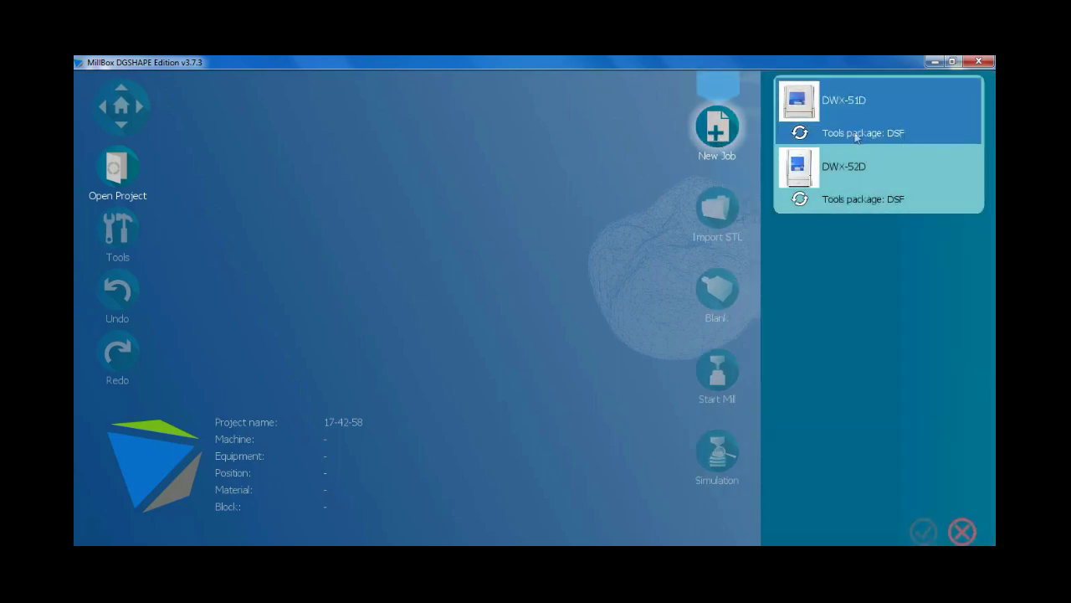
{"action": "left_click", "coordinate": [859, 159]}
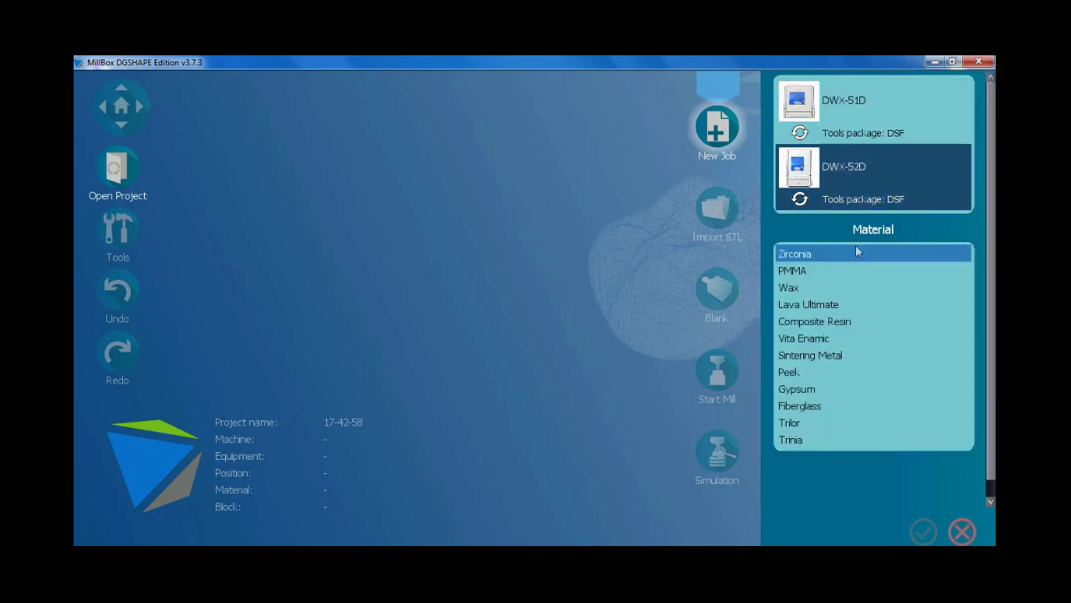
{"action": "left_click", "coordinate": [807, 254]}
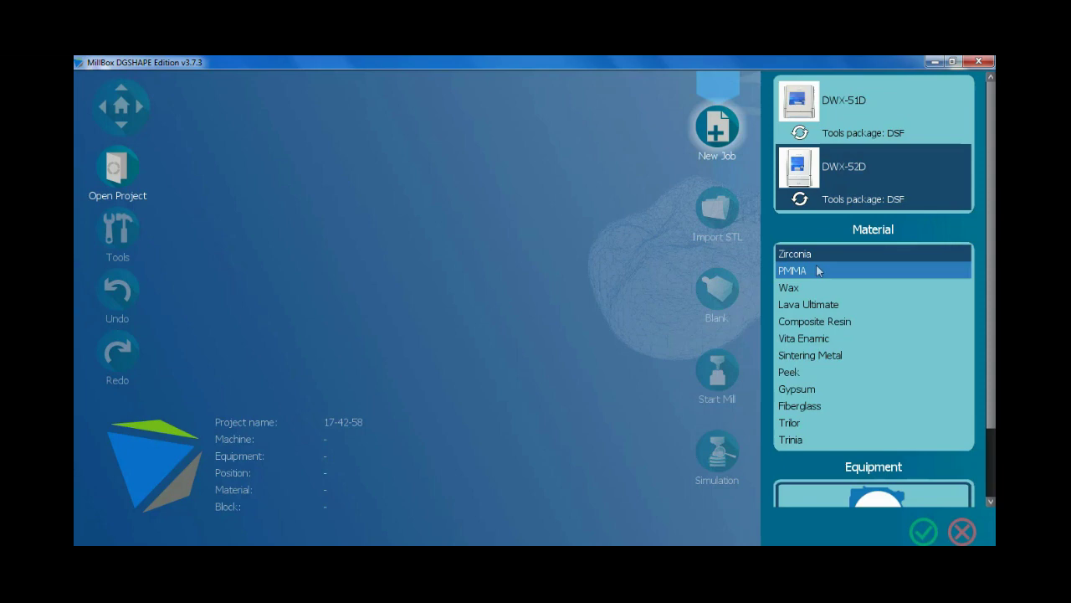
{"action": "scroll", "coordinate": [817, 264], "scroll_direction": "down", "scroll_amount": 1}
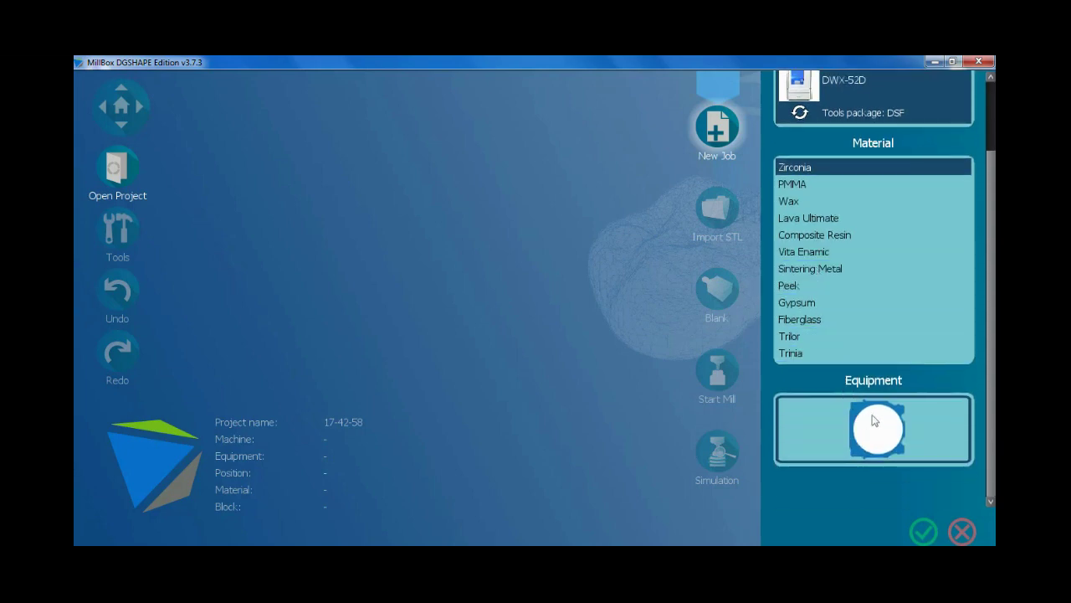
{"action": "left_click", "coordinate": [925, 532]}
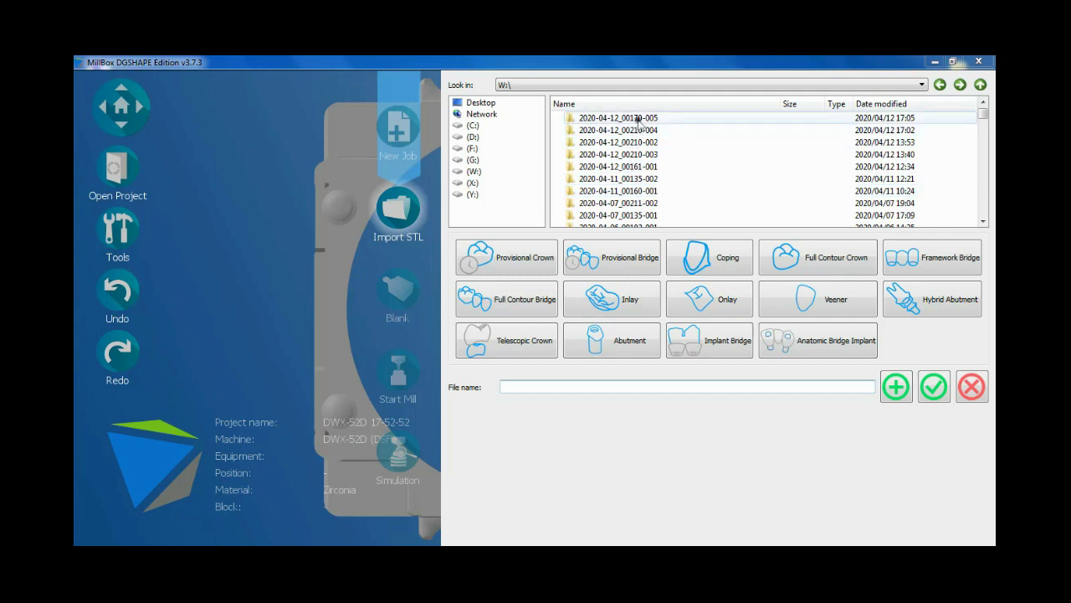
{"action": "double_click", "coordinate": [638, 123]}
{"action": "left_click", "coordinate": [641, 118]}
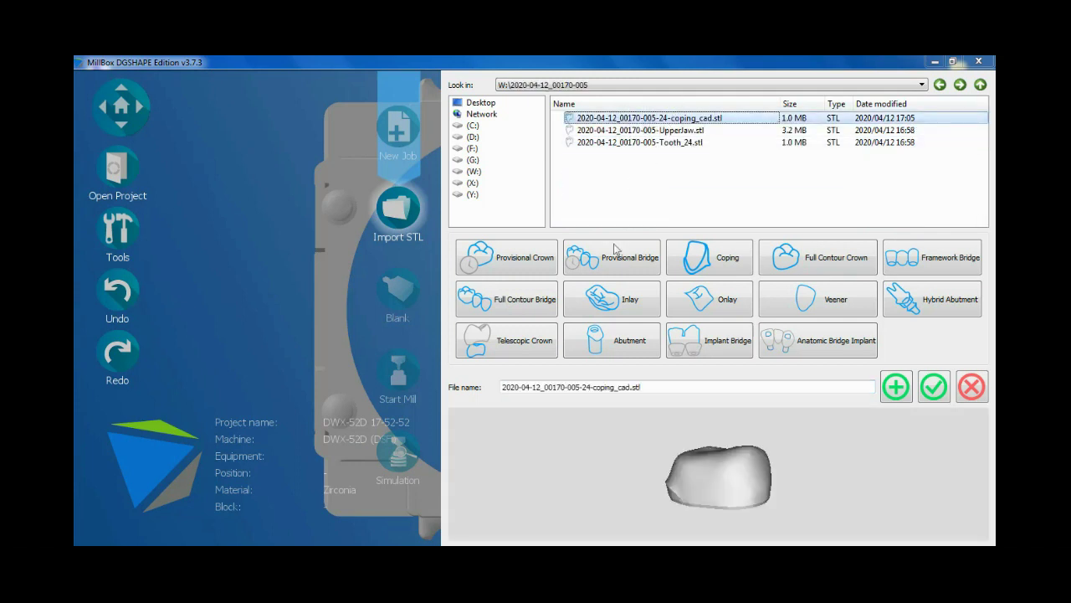
{"action": "left_click", "coordinate": [720, 470]}
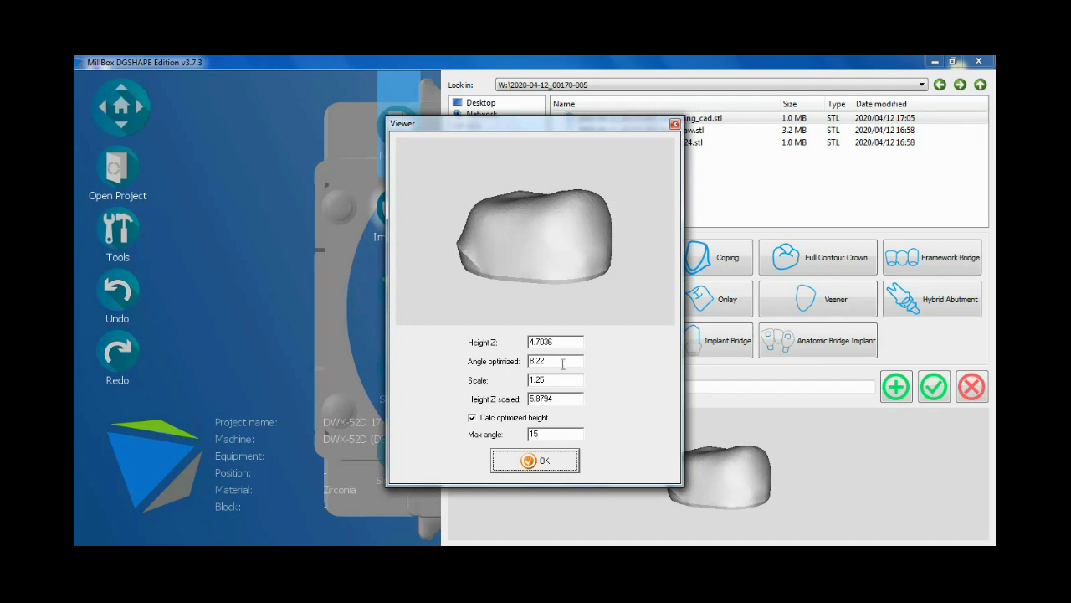
{"action": "left_click_drag", "start_coordinate": [556, 398], "coordinate": [536, 398]}
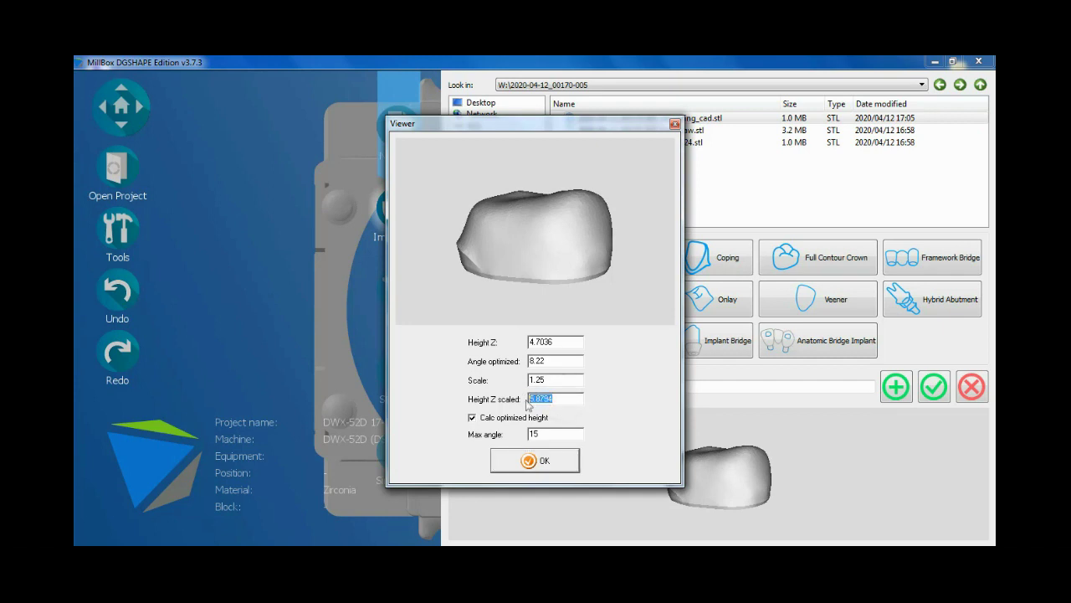
{"action": "left_click", "coordinate": [548, 461]}
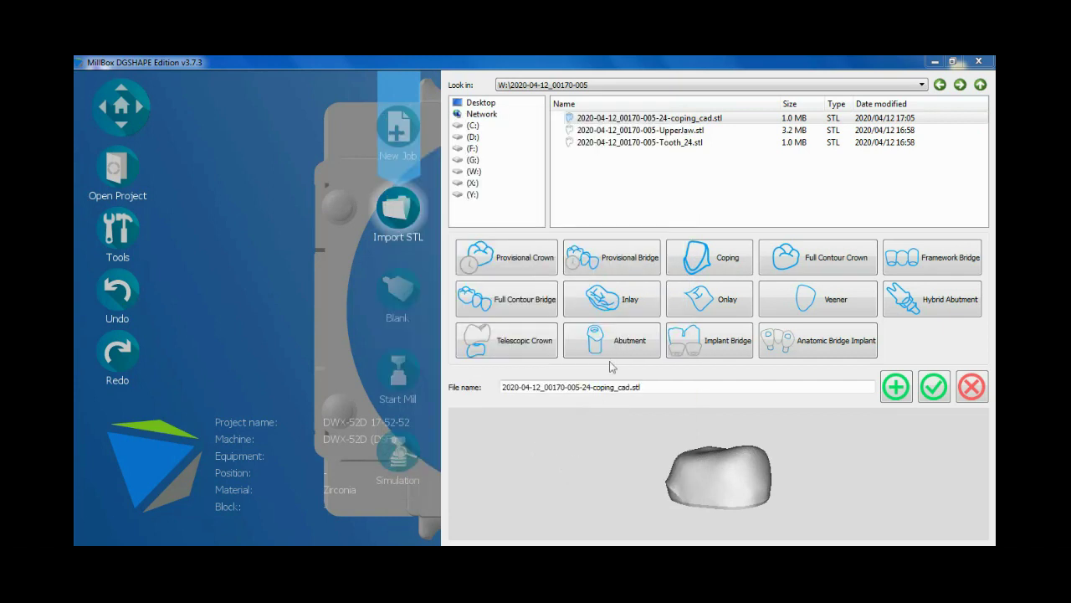
{"action": "left_click", "coordinate": [710, 260]}
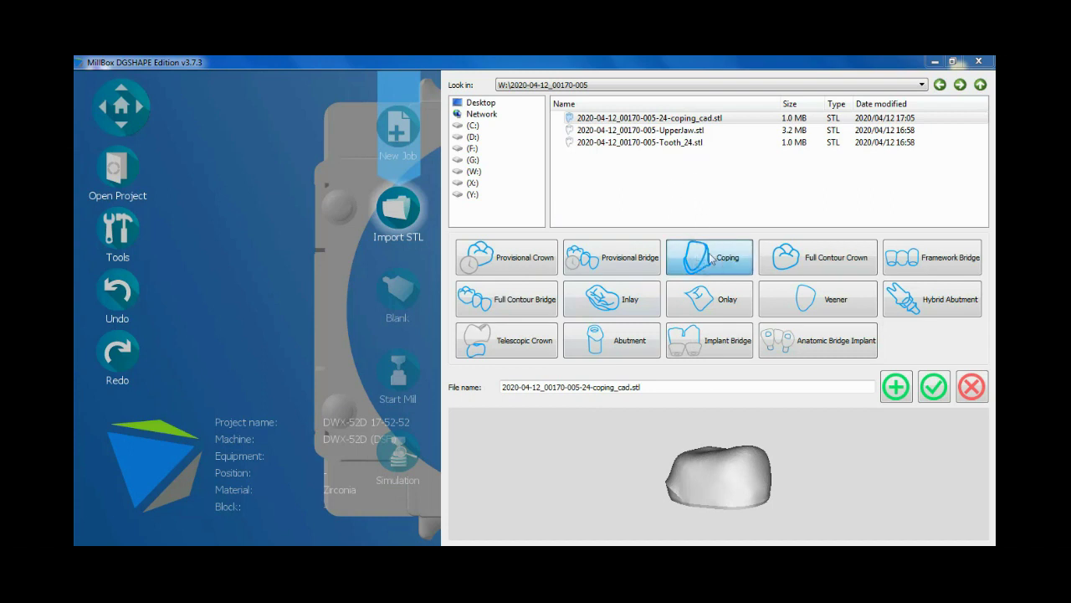
{"action": "left_click", "coordinate": [935, 386]}
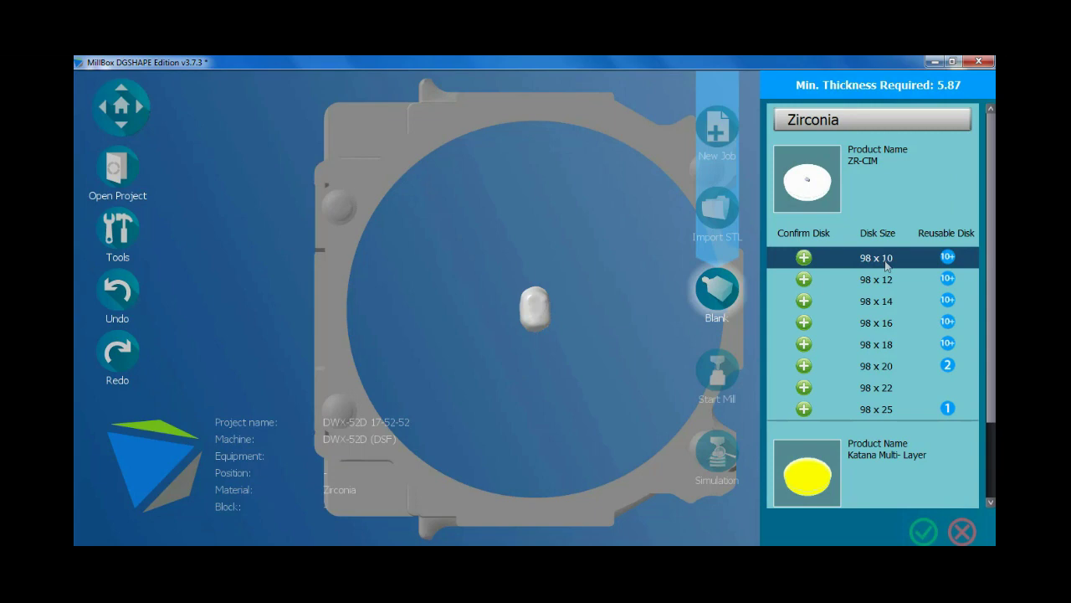
- Preview the reusable 98 x 10 zirconia disk D98_zr10_HS(10_5).blk, and leave the list without choosing a disk
{"action": "left_click", "coordinate": [947, 258]}
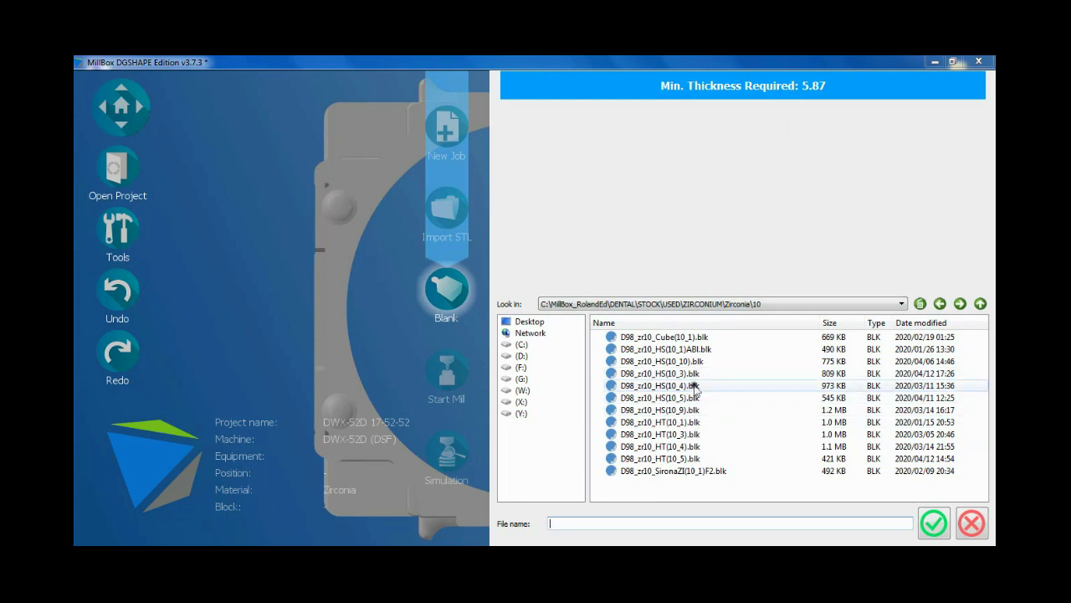
{"action": "left_click", "coordinate": [690, 386]}
{"action": "left_click", "coordinate": [696, 398]}
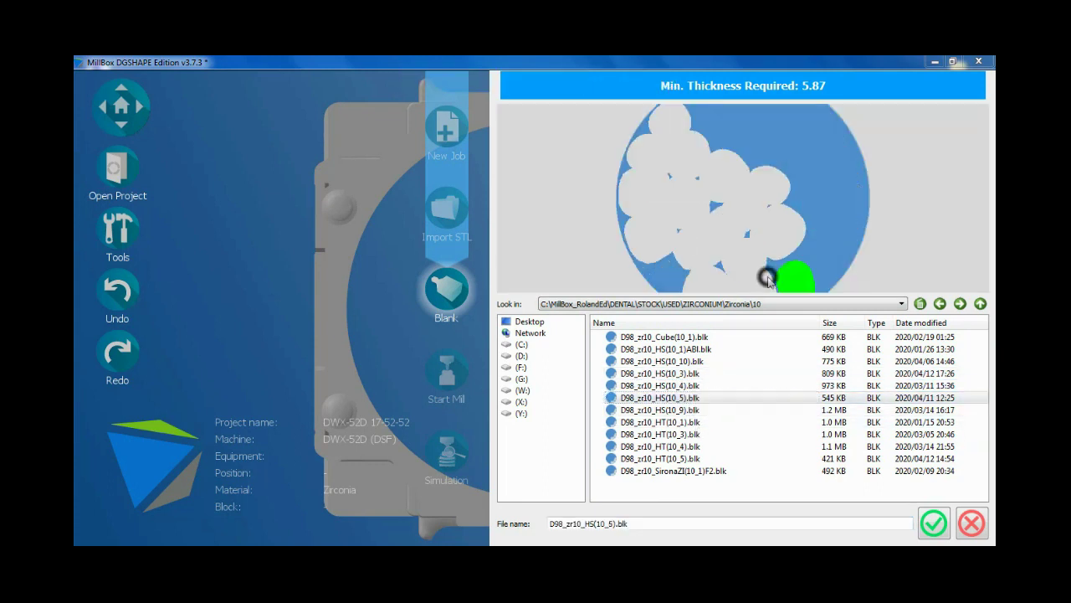
{"action": "left_click", "coordinate": [744, 442]}
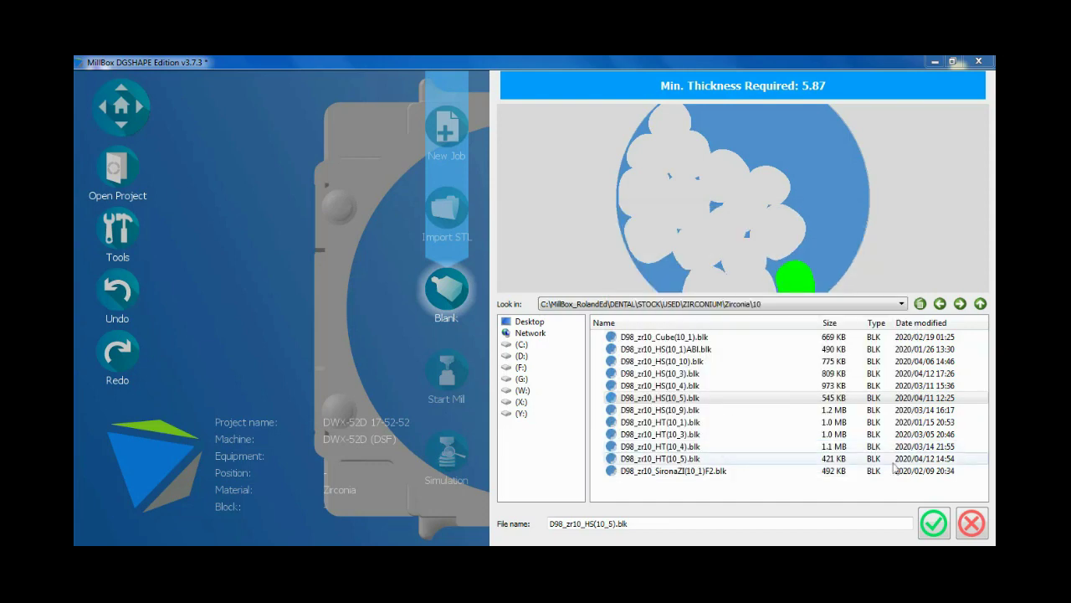
{"action": "left_click", "coordinate": [971, 523]}
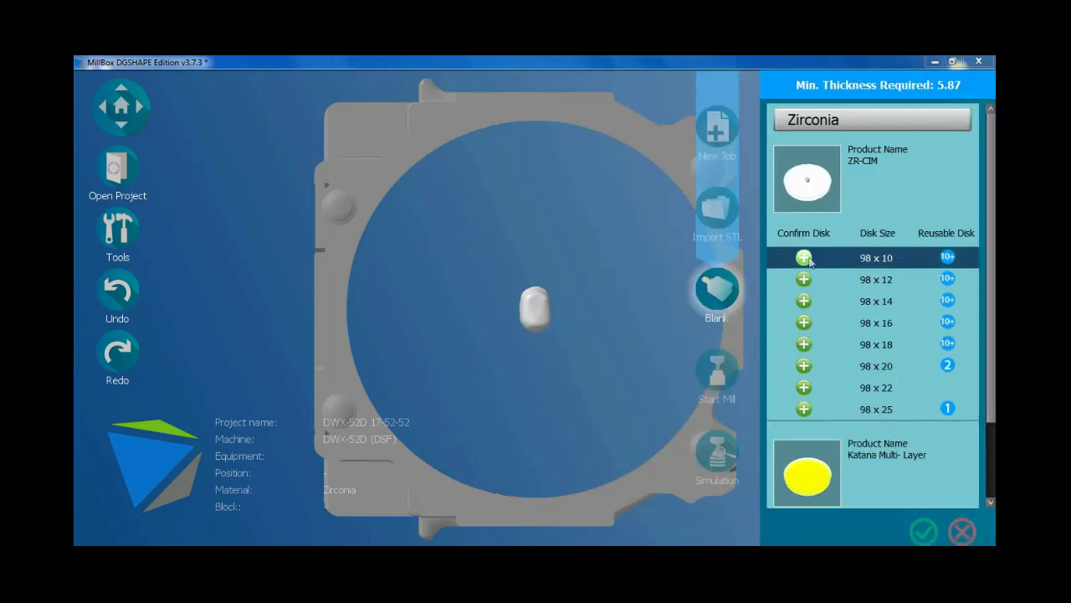
- Add a new 98 x 10 ZR-CIM disk with scale factor 1.2345 and blank name 10-1, without starting the milling
{"action": "left_click", "coordinate": [804, 258]}
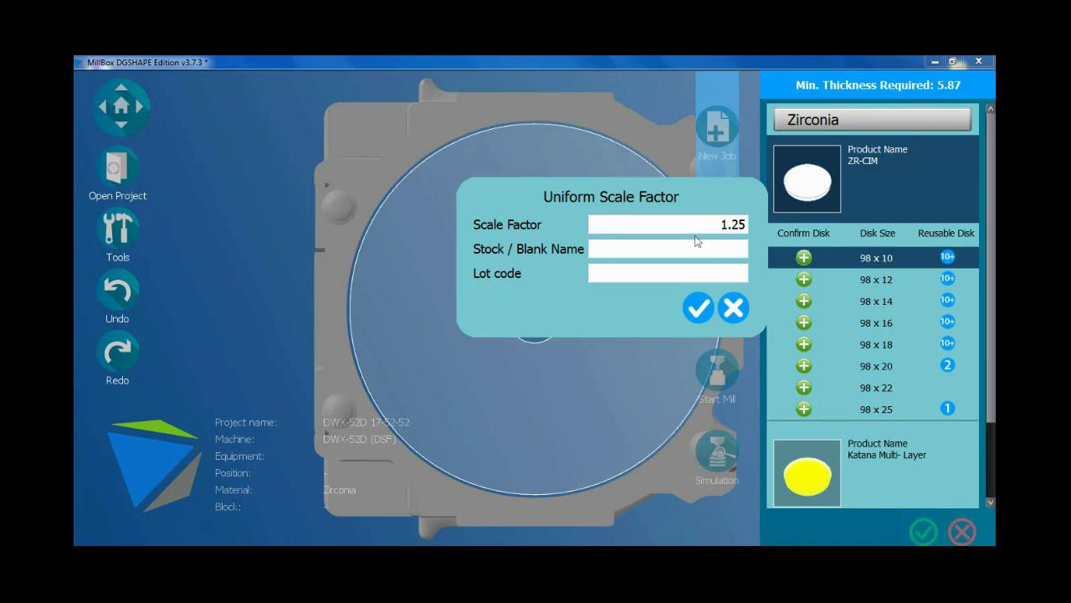
{"action": "left_click_drag", "start_coordinate": [733, 224], "coordinate": [755, 226]}
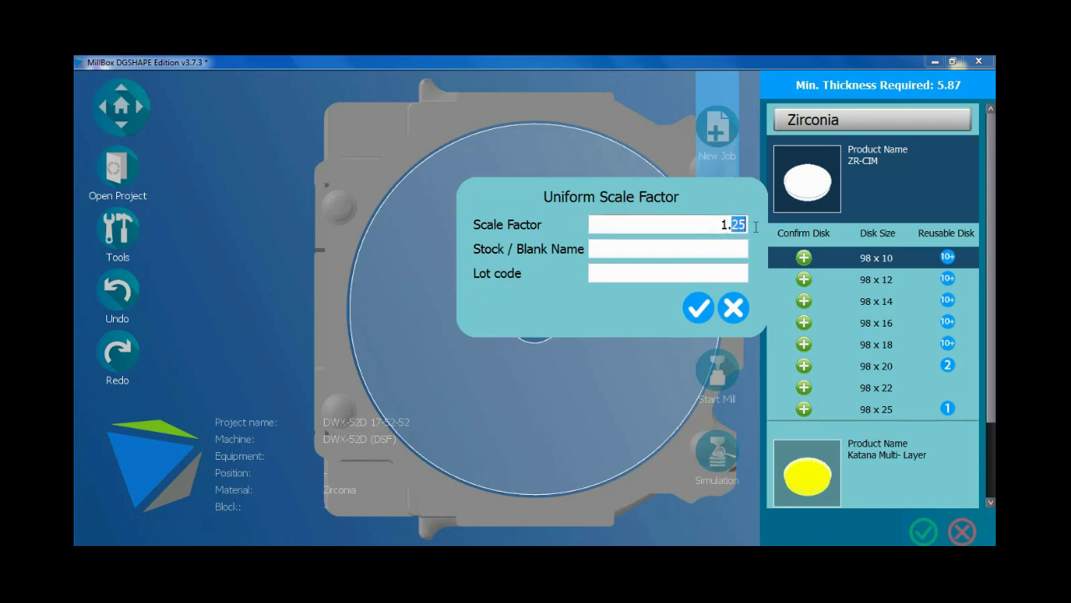
{"action": "type", "text": "2345"}
{"action": "left_click", "coordinate": [727, 250]}
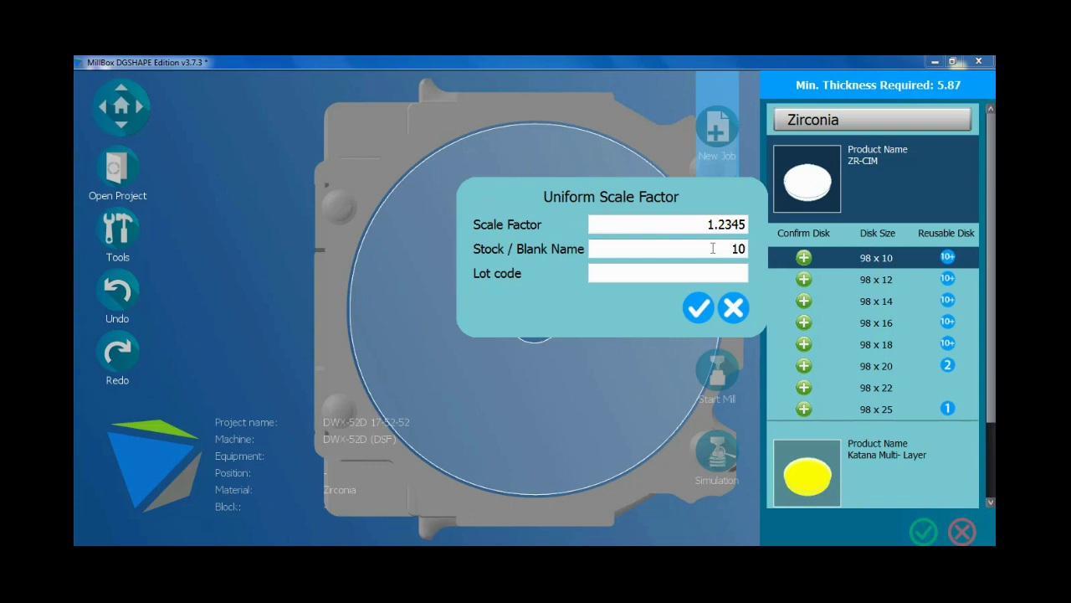
{"action": "type", "text": "10-1"}
{"action": "left_click", "coordinate": [700, 308]}
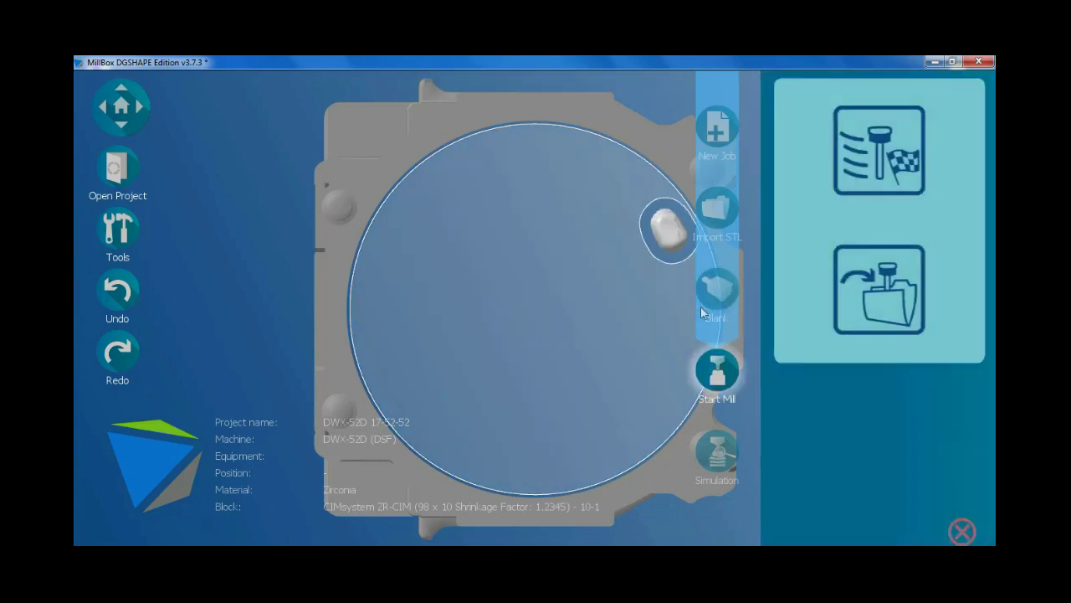
{"action": "left_click", "coordinate": [961, 530]}
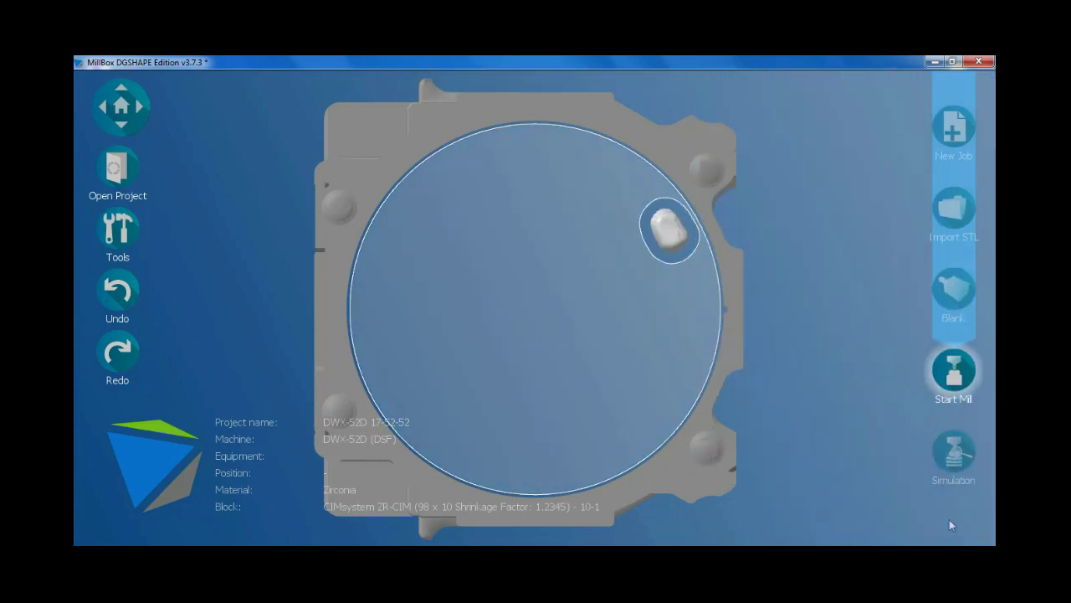
- Move the coping across the disk to its left edge and rotate it by about 28° in the disk plane
{"action": "left_click_drag", "start_coordinate": [676, 241], "coordinate": [524, 310]}
{"action": "left_click", "coordinate": [590, 315]}
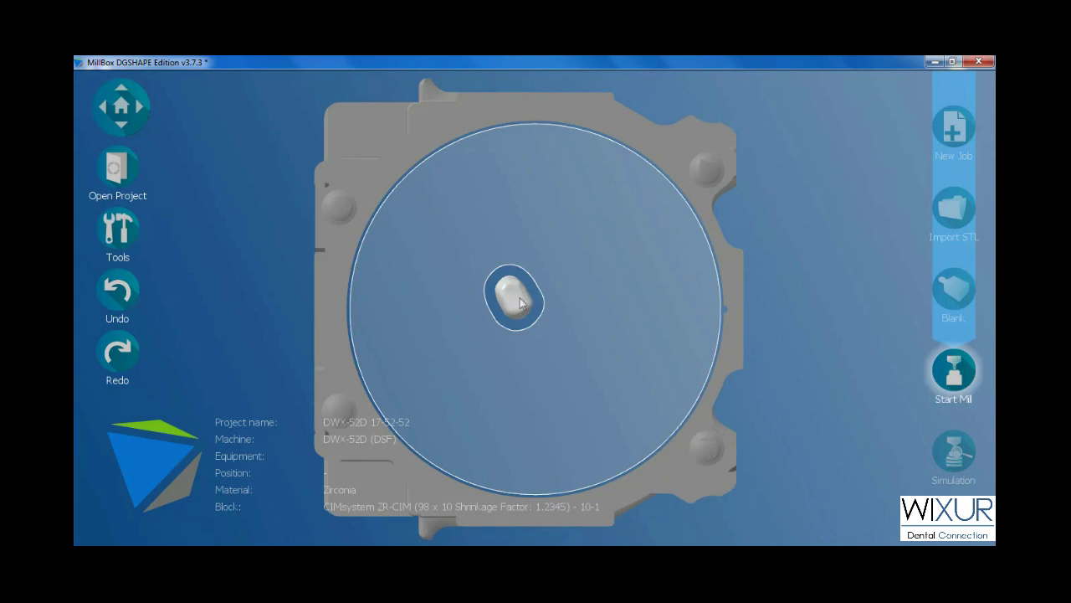
{"action": "left_click_drag", "start_coordinate": [520, 303], "coordinate": [387, 308]}
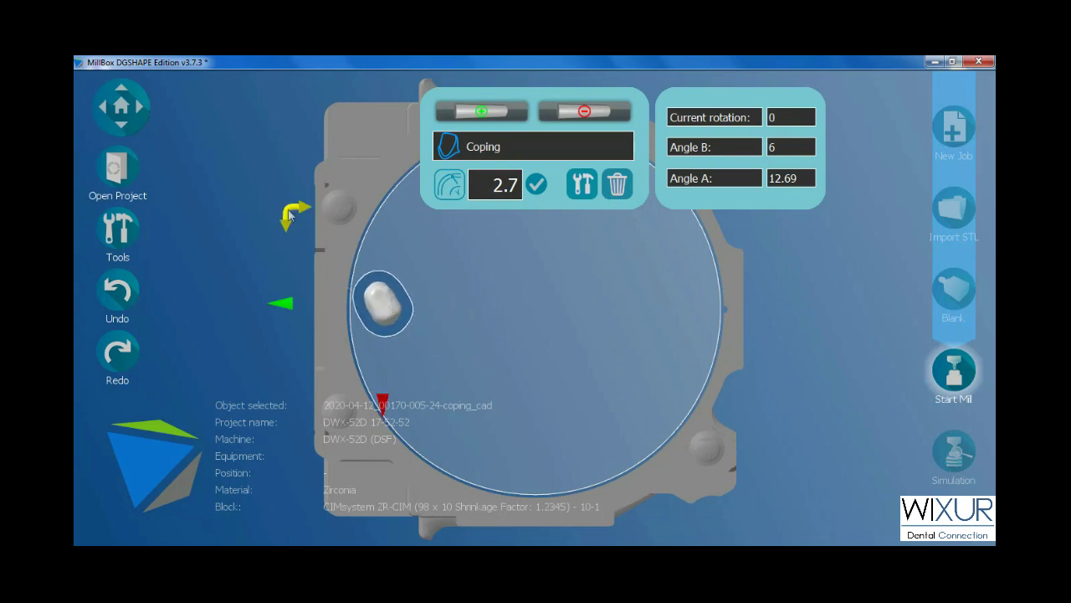
{"action": "left_click_drag", "start_coordinate": [288, 215], "coordinate": [350, 214]}
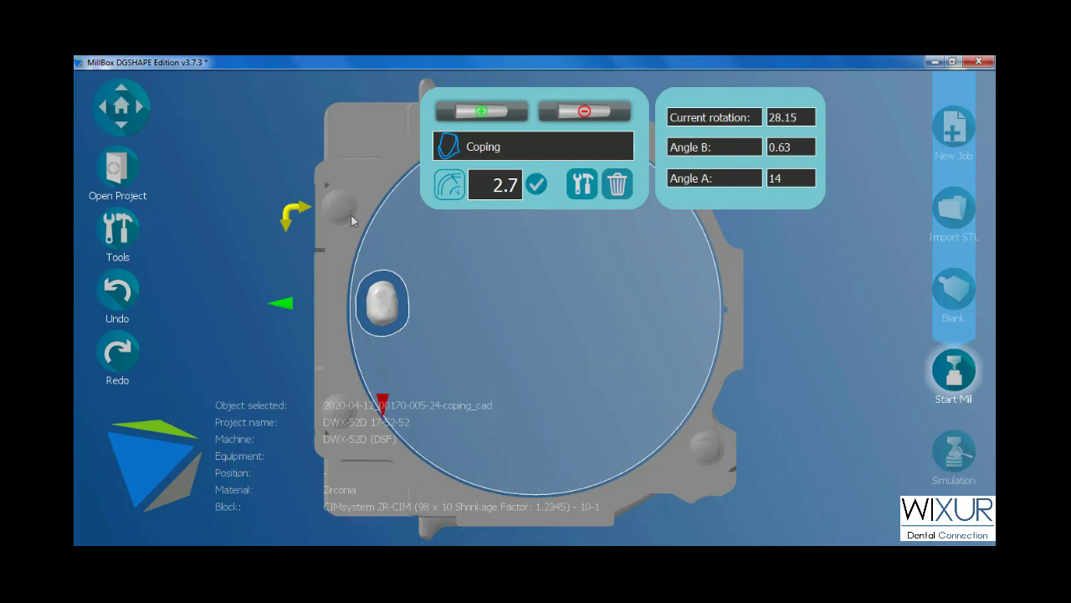
- Nudge the coping slightly inward from the disk's edge so that its offset outline is free
{"action": "scroll", "coordinate": [374, 306], "scroll_direction": "up", "scroll_amount": 4}
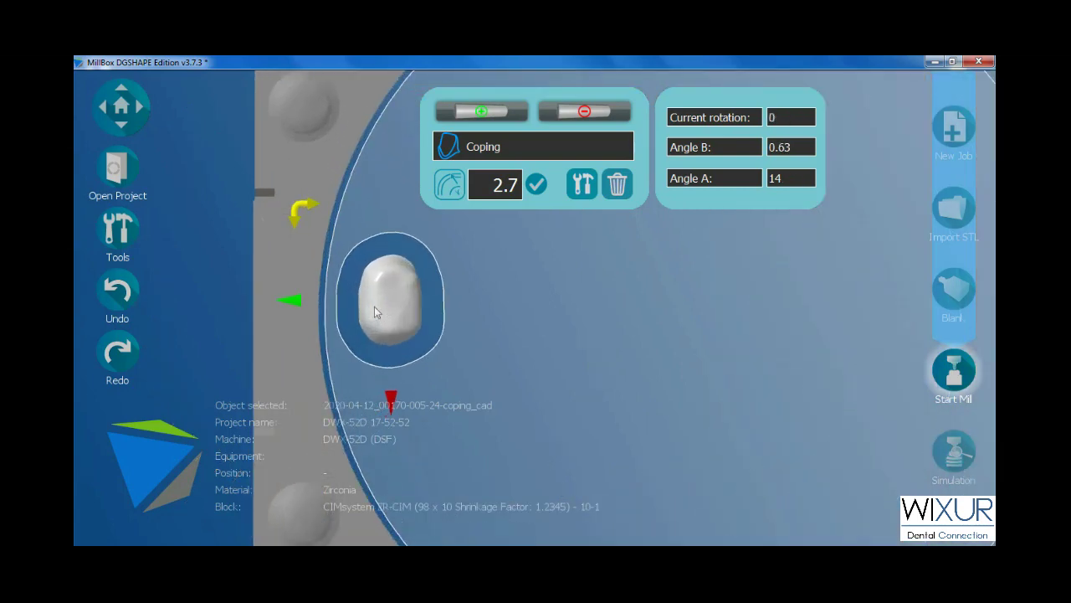
{"action": "scroll", "coordinate": [374, 307], "scroll_direction": "up", "scroll_amount": 3}
{"action": "left_click", "coordinate": [376, 308]}
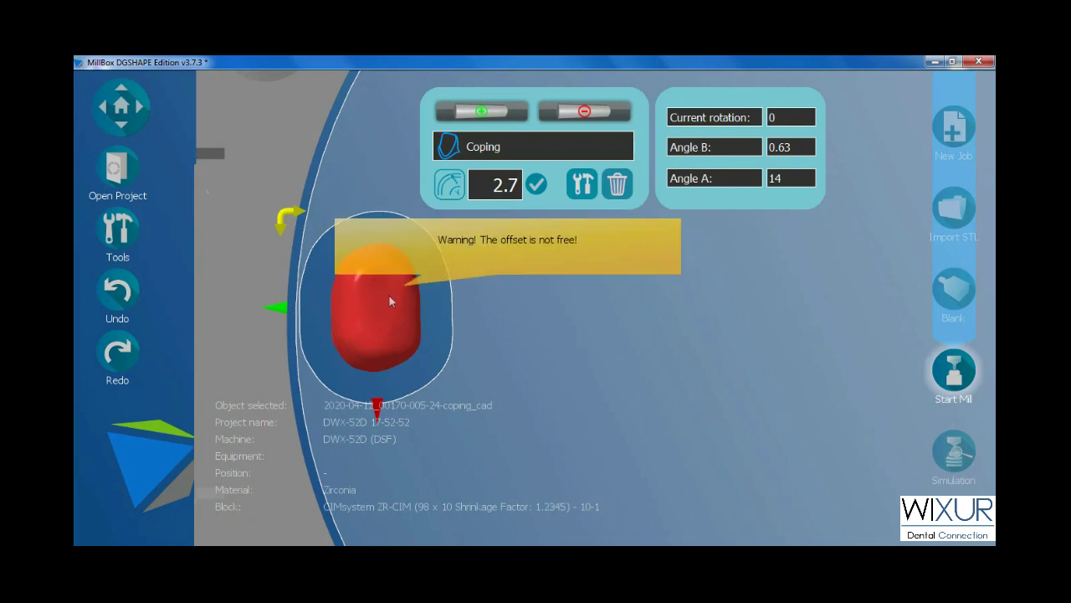
{"action": "left_click_drag", "start_coordinate": [390, 296], "coordinate": [396, 296]}
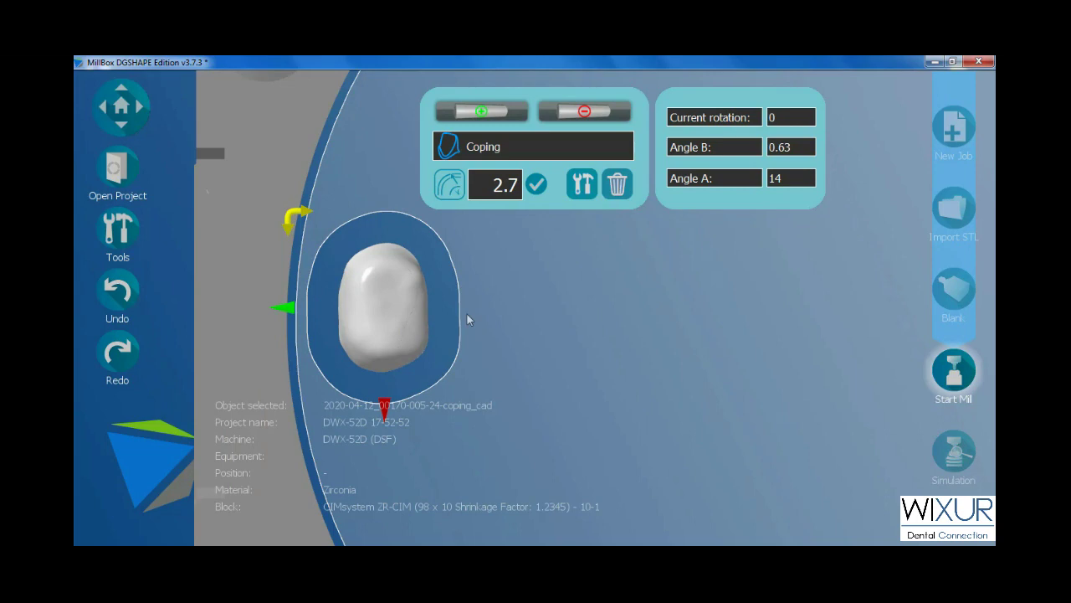
- Tilt the coping in the disk to about 9.87° for angle A and 0.13° for angle B
{"action": "right_click_drag", "start_coordinate": [448, 316], "coordinate": [533, 242]}
{"action": "left_click_drag", "start_coordinate": [513, 265], "coordinate": [509, 268]}
{"action": "left_click_drag", "start_coordinate": [397, 296], "coordinate": [397, 312]}
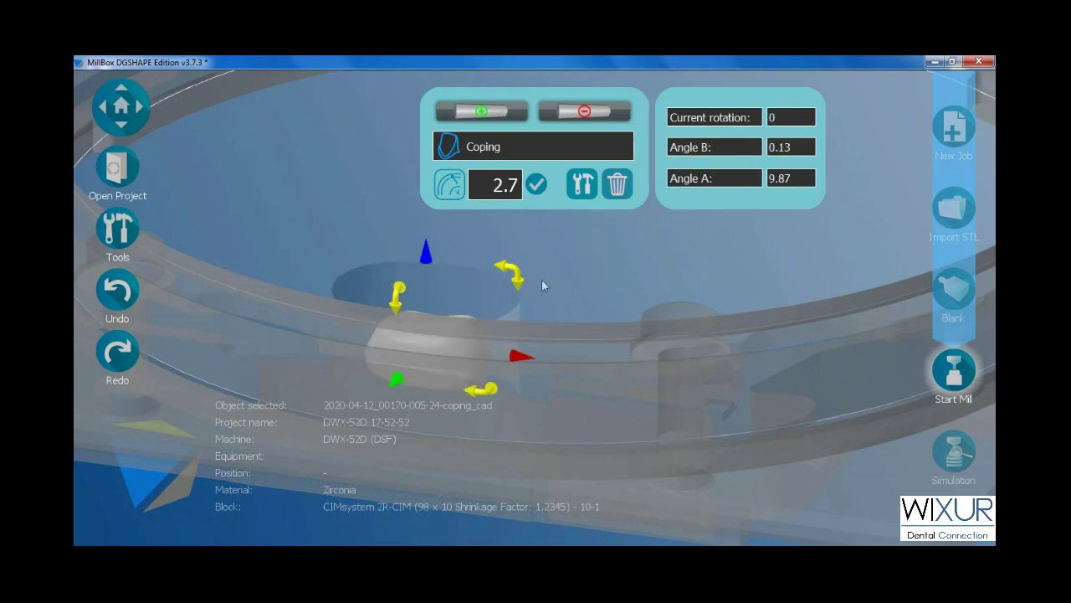
- Set the pin type to Semi-Cuttable and place a pin on one end of the coping
{"action": "right_click_drag", "start_coordinate": [460, 331], "coordinate": [507, 245]}
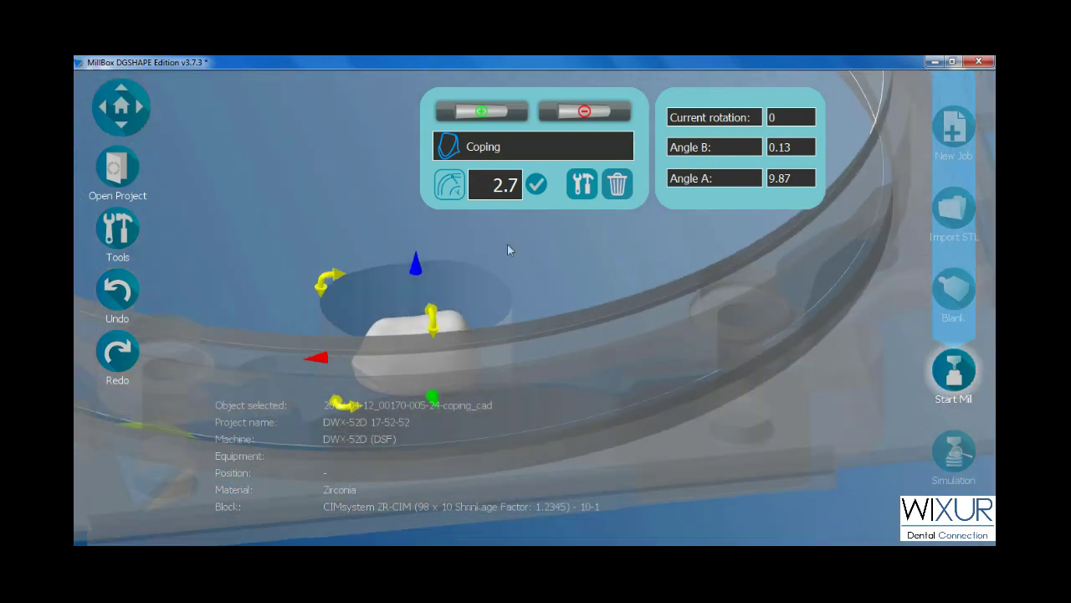
{"action": "left_click", "coordinate": [482, 112]}
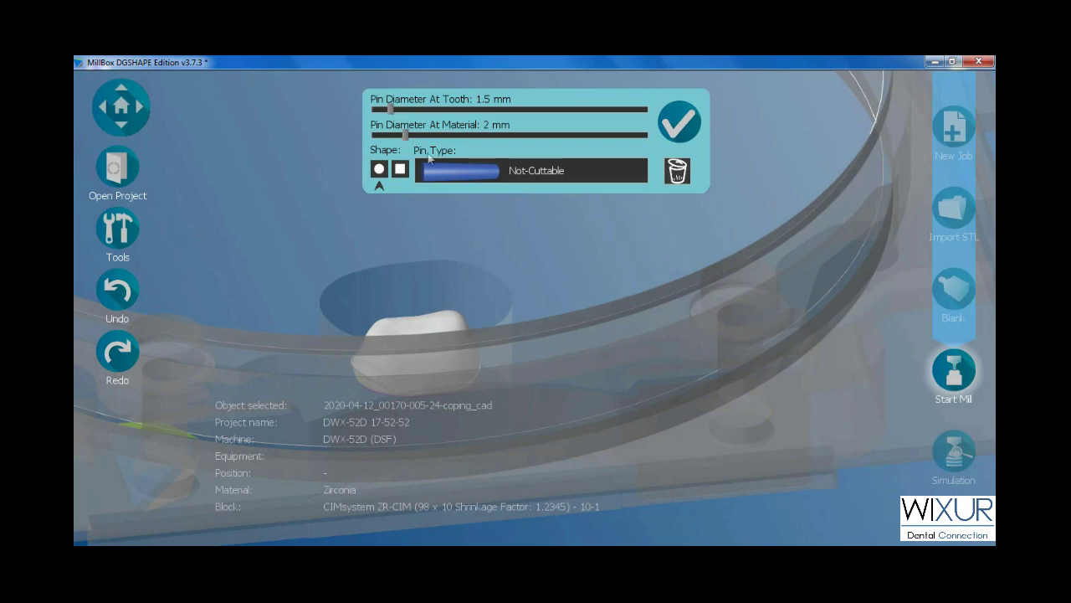
{"action": "left_click", "coordinate": [459, 172]}
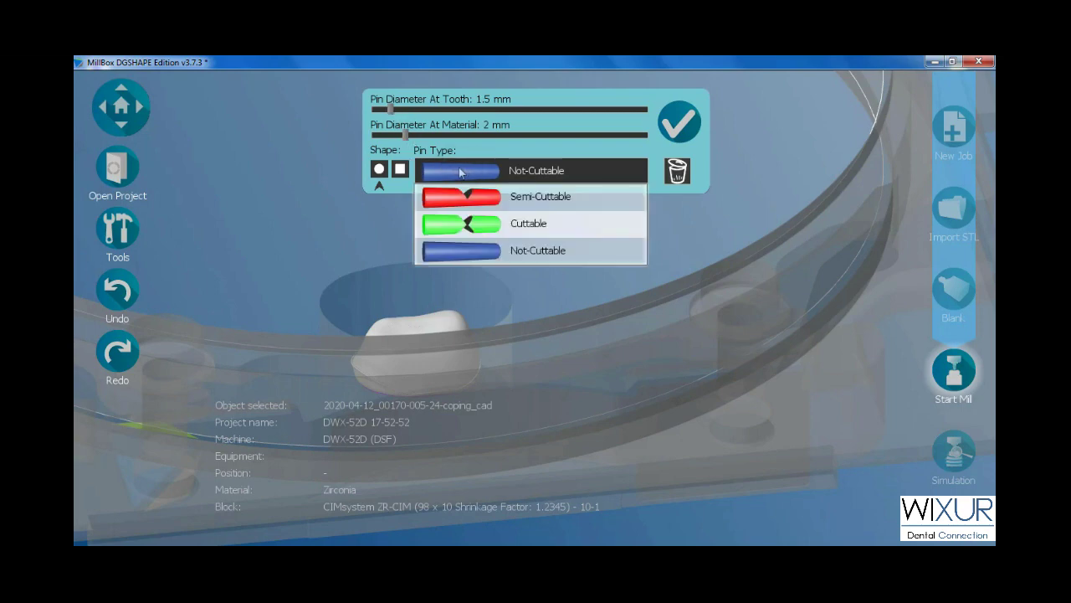
{"action": "left_click", "coordinate": [506, 196]}
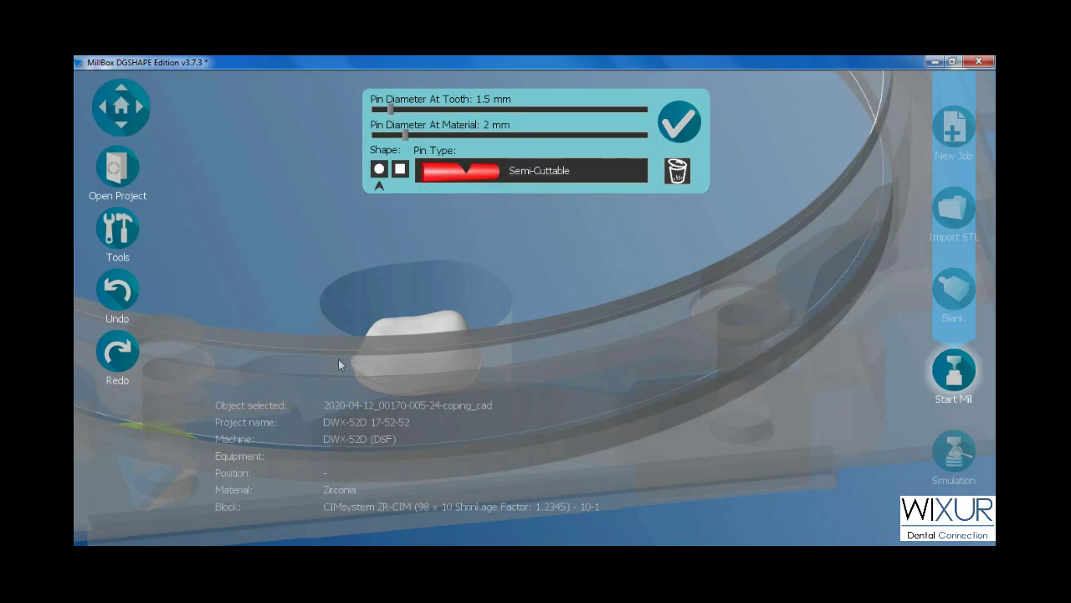
{"action": "left_click_drag", "start_coordinate": [338, 359], "coordinate": [408, 366]}
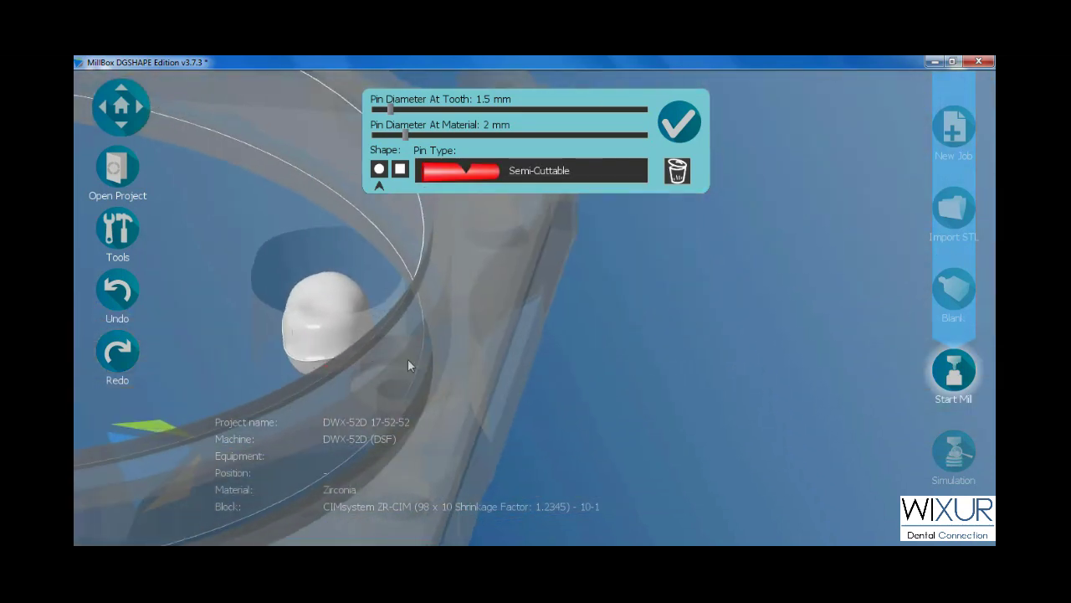
{"action": "scroll", "coordinate": [314, 343], "scroll_direction": "up", "scroll_amount": 2}
{"action": "left_click", "coordinate": [319, 346]}
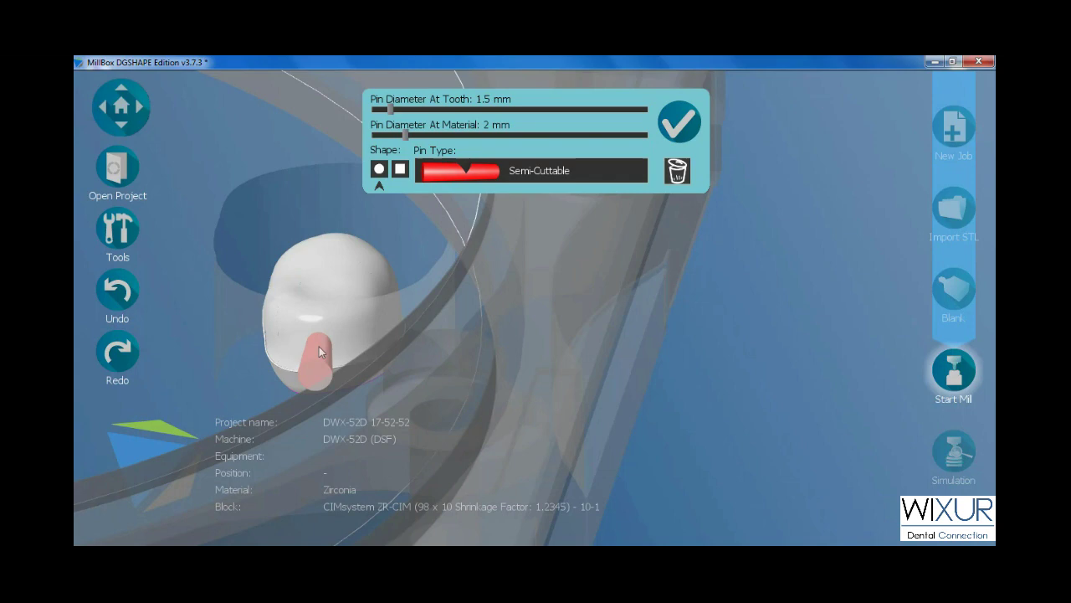
- Add a second Semi-Cuttable pin on the opposite end of the coping
{"action": "left_click_drag", "start_coordinate": [289, 334], "coordinate": [445, 355]}
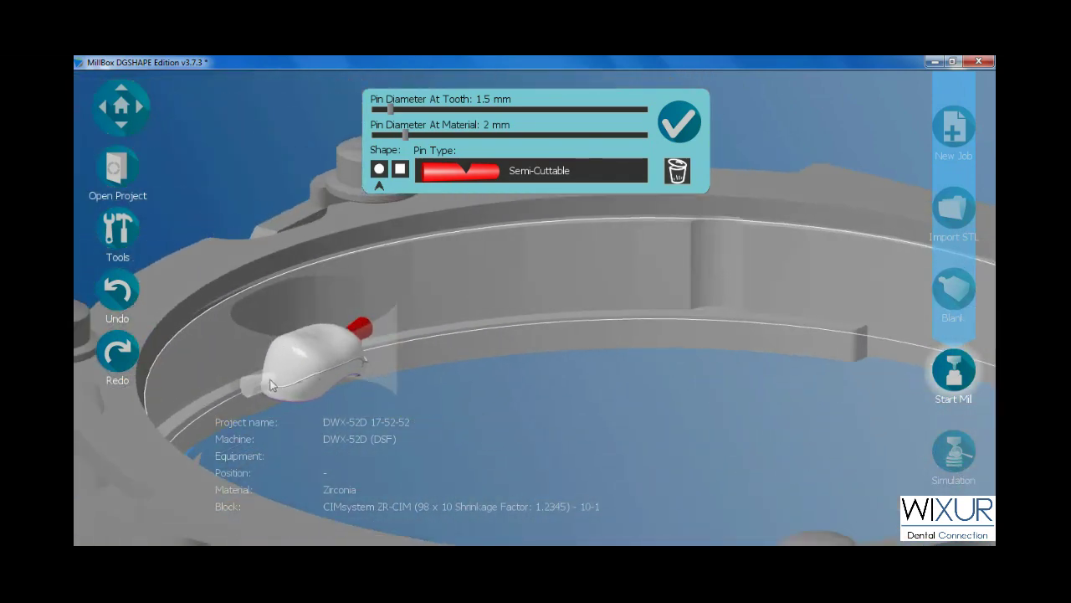
{"action": "scroll", "coordinate": [339, 378], "scroll_direction": "up", "scroll_amount": 2}
{"action": "left_click_drag", "start_coordinate": [333, 379], "coordinate": [382, 349]}
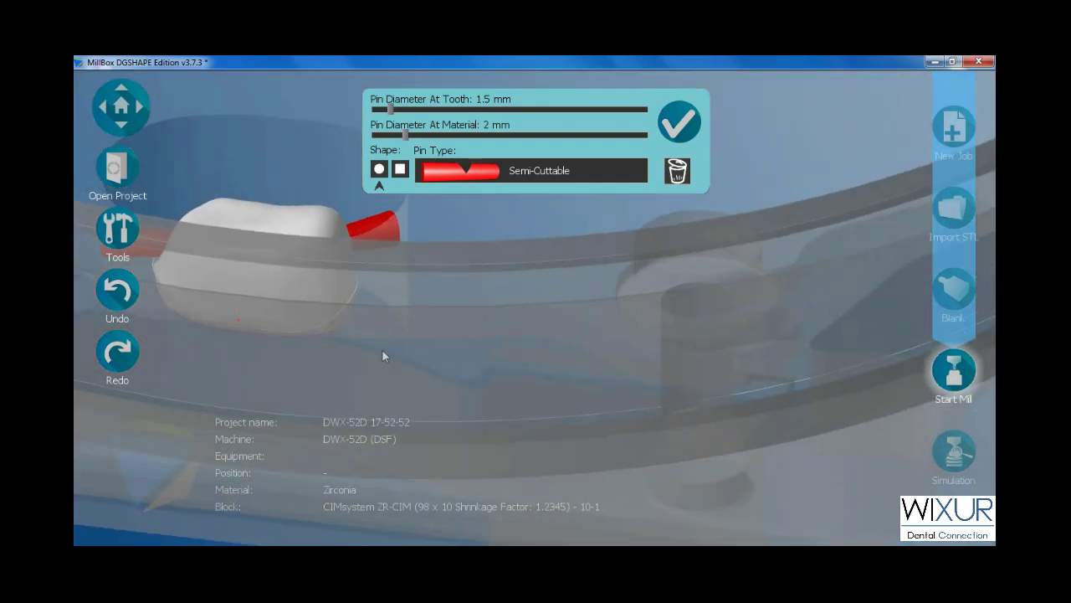
- Add a third Semi-Cuttable pin on the coping's side facing the disk's outer edge and accept the pins
{"action": "left_click", "coordinate": [292, 300]}
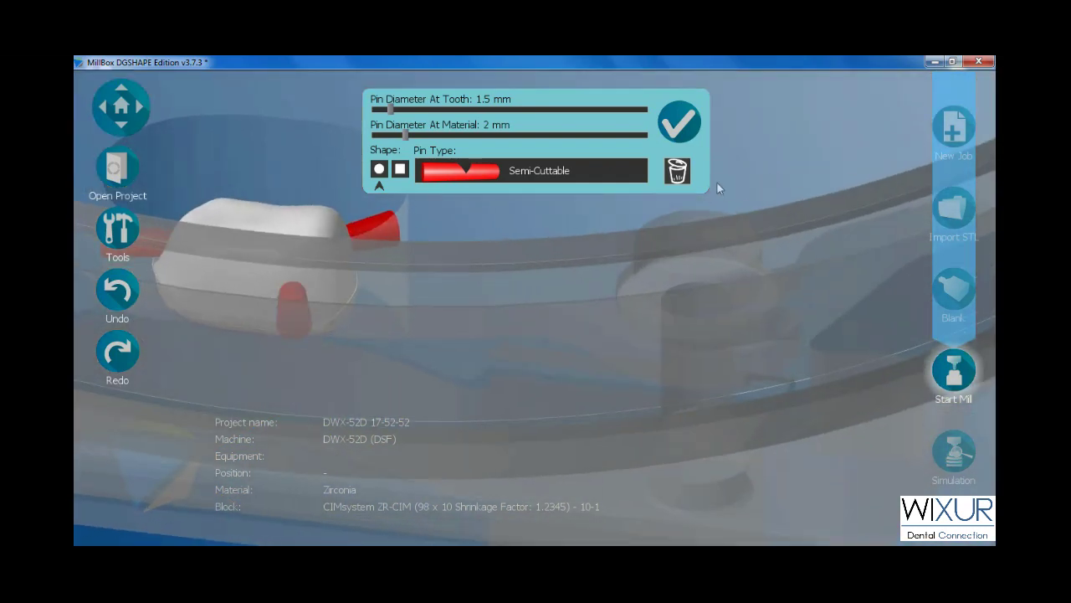
{"action": "left_click", "coordinate": [679, 126]}
{"action": "left_click", "coordinate": [461, 260]}
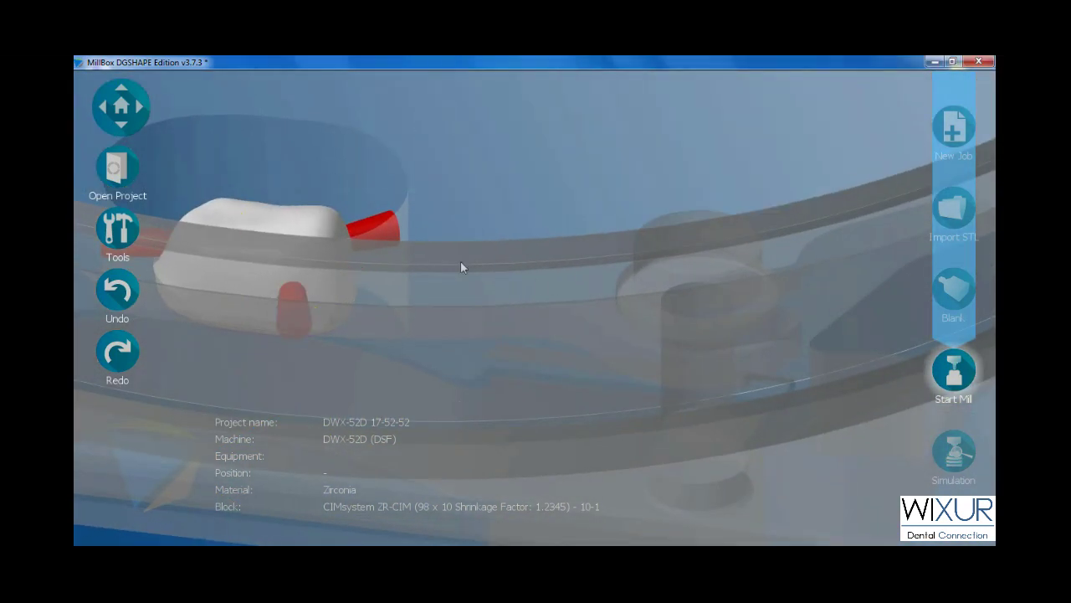
- Change the pin type of the connector nearest the disk's edge to Not-Cuttable
{"action": "left_click", "coordinate": [121, 106]}
{"action": "scroll", "coordinate": [383, 301], "scroll_direction": "up", "scroll_amount": 5}
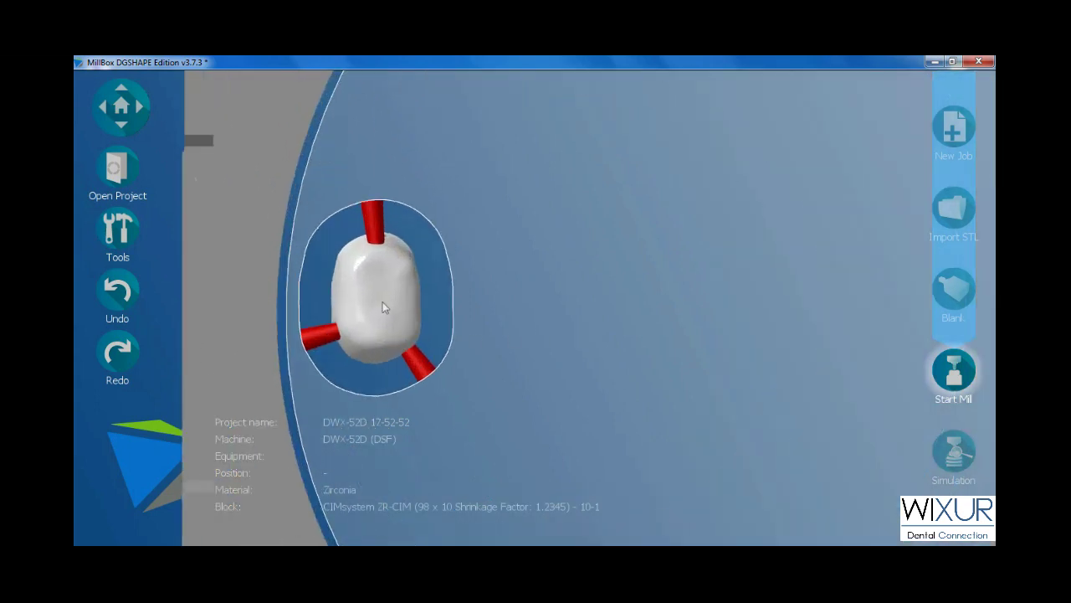
{"action": "left_click", "coordinate": [352, 335]}
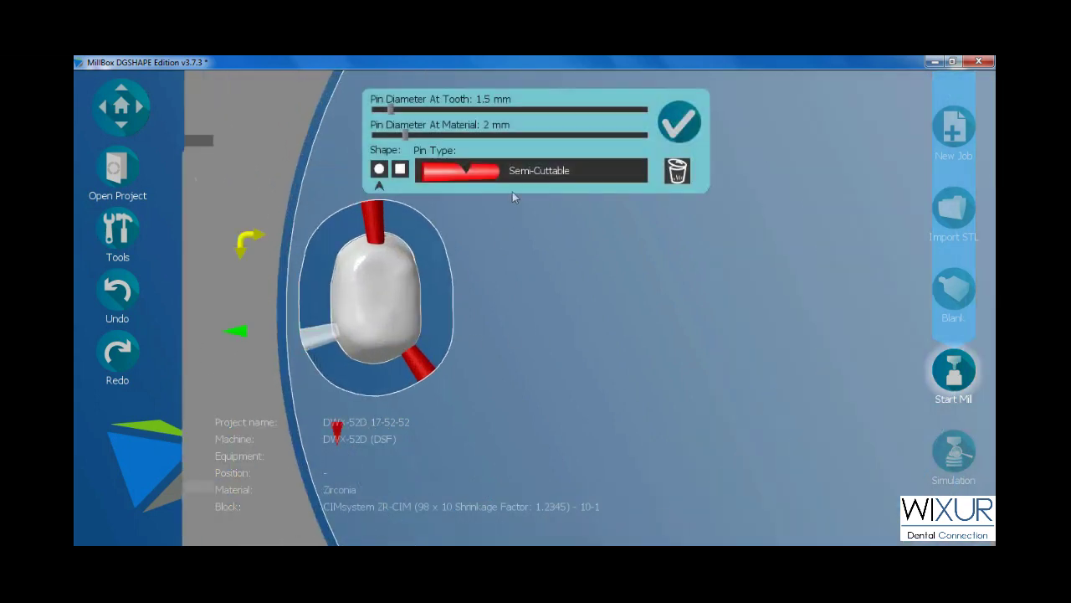
{"action": "left_click", "coordinate": [514, 175]}
{"action": "left_click", "coordinate": [487, 250]}
{"action": "left_click", "coordinate": [486, 330]}
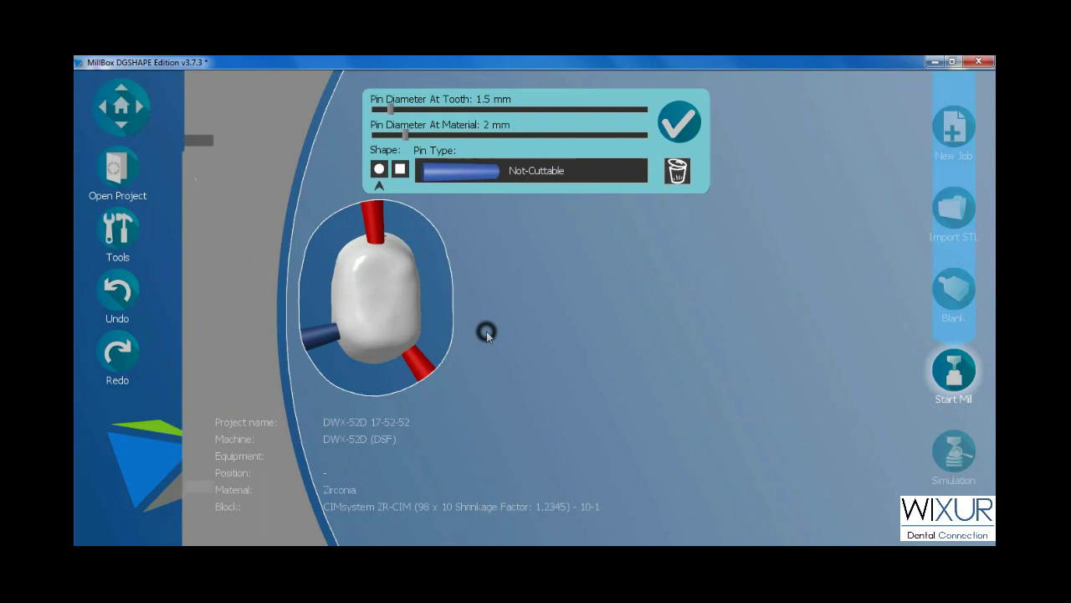
- Start calculating the milling job with the Save toolpath option
{"action": "left_click", "coordinate": [121, 117]}
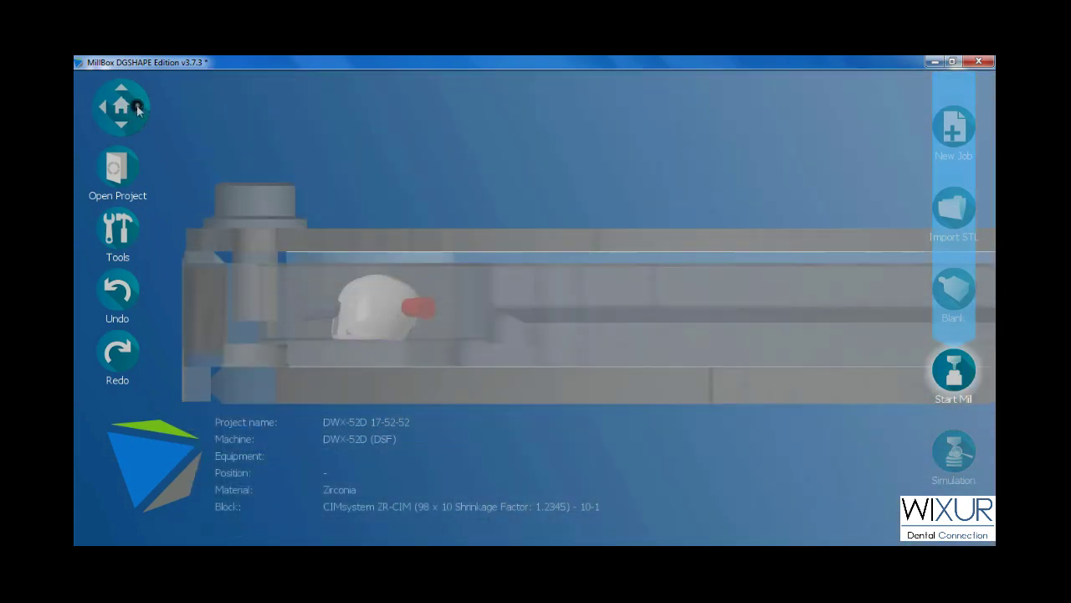
{"action": "left_click", "coordinate": [122, 110]}
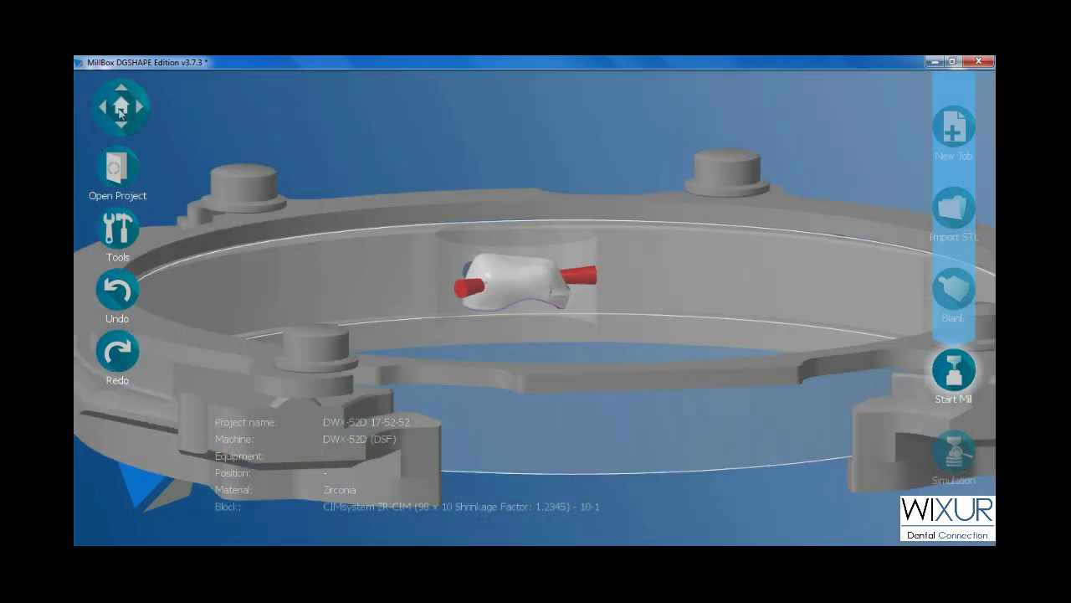
{"action": "left_click", "coordinate": [119, 111]}
{"action": "left_click", "coordinate": [119, 111]}
{"action": "left_click", "coordinate": [120, 112]}
{"action": "left_click", "coordinate": [119, 112]}
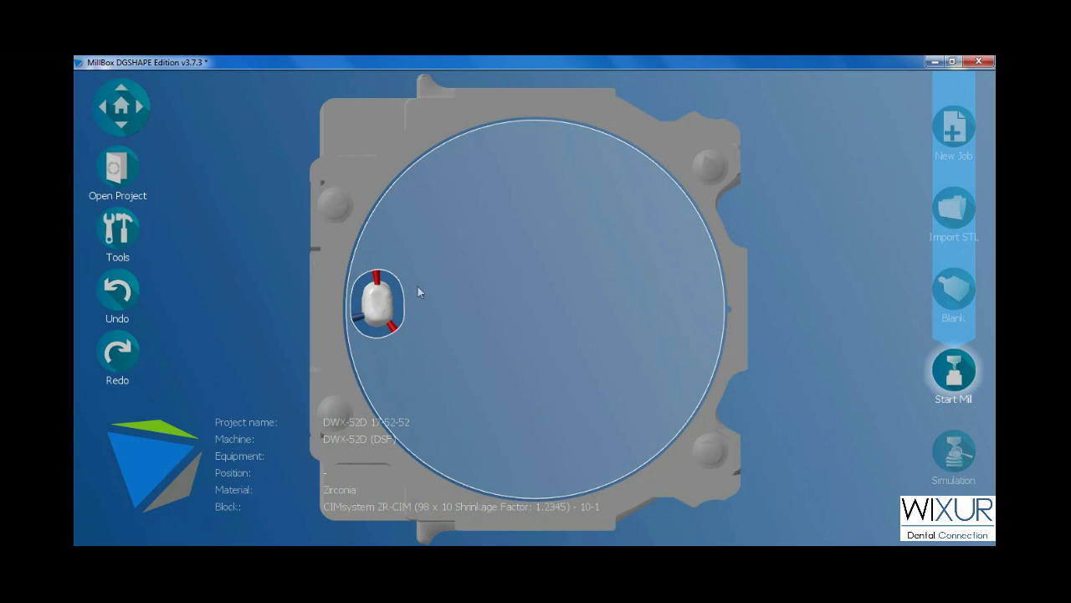
{"action": "left_click", "coordinate": [953, 375]}
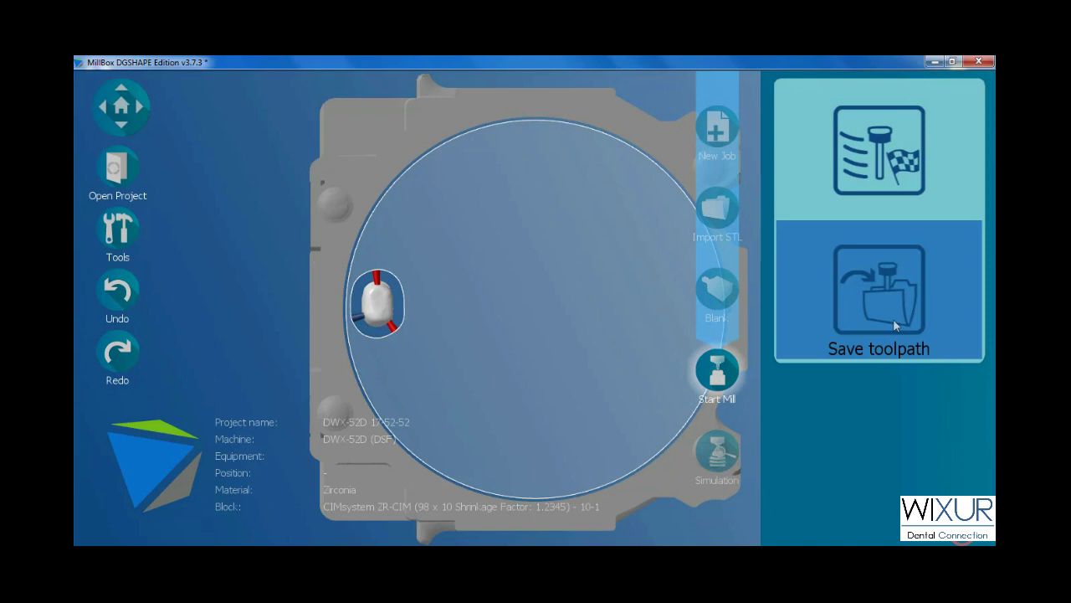
{"action": "left_click", "coordinate": [872, 303]}
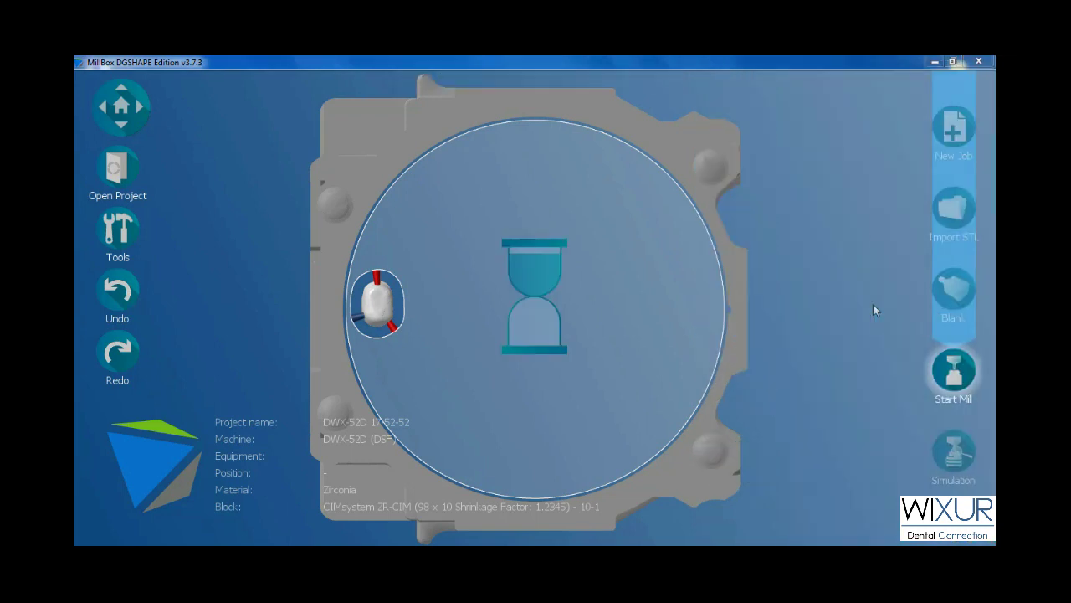
{"action": "left_click_drag", "start_coordinate": [538, 321], "coordinate": [810, 187]}
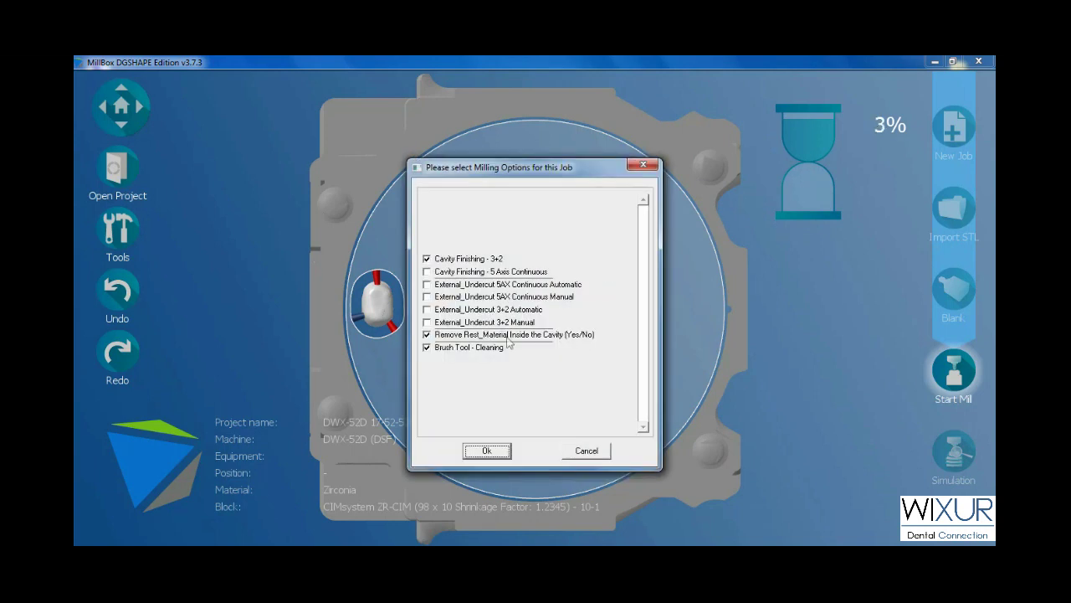
- Disable Brush Tool - Cleaning, keep Cavity Finishing - 3+2 selected and accept the milling options for this job
{"action": "left_click", "coordinate": [477, 350]}
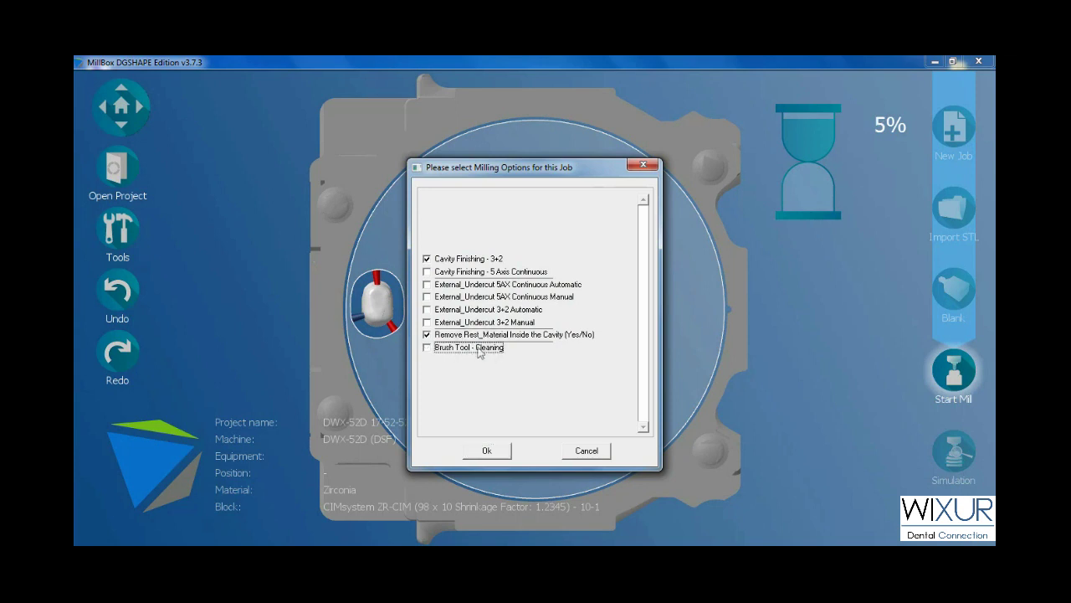
{"action": "left_click", "coordinate": [472, 258]}
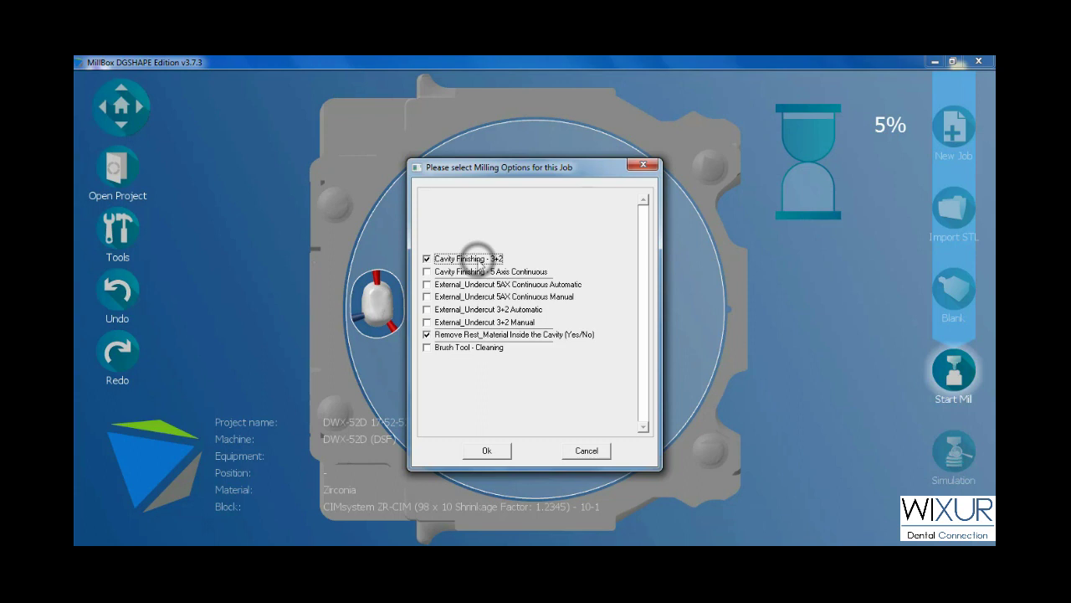
{"action": "left_click", "coordinate": [473, 272]}
{"action": "left_click", "coordinate": [474, 273]}
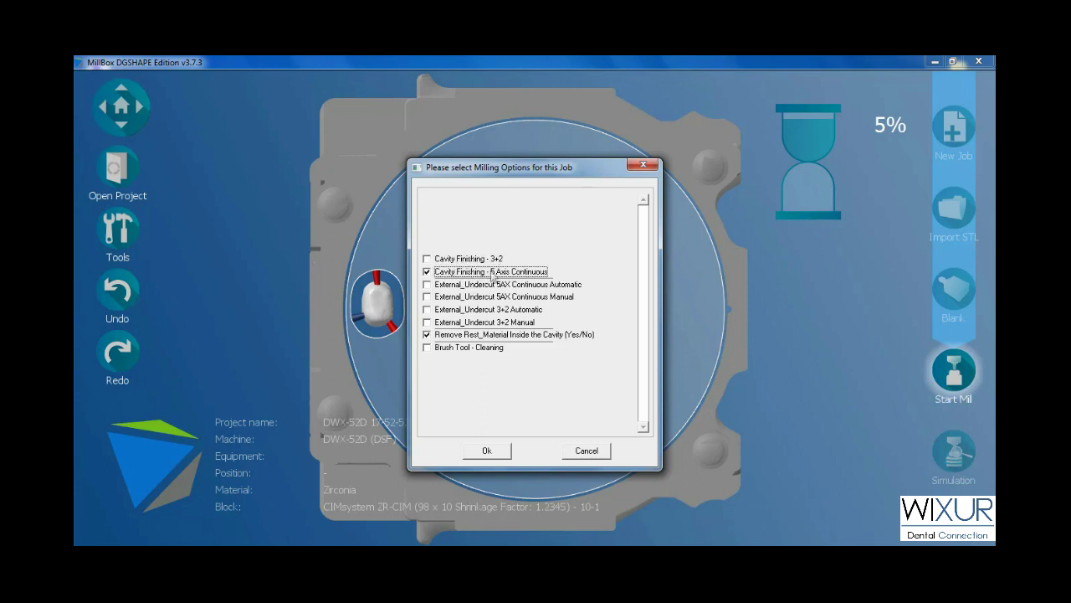
{"action": "left_click", "coordinate": [466, 262]}
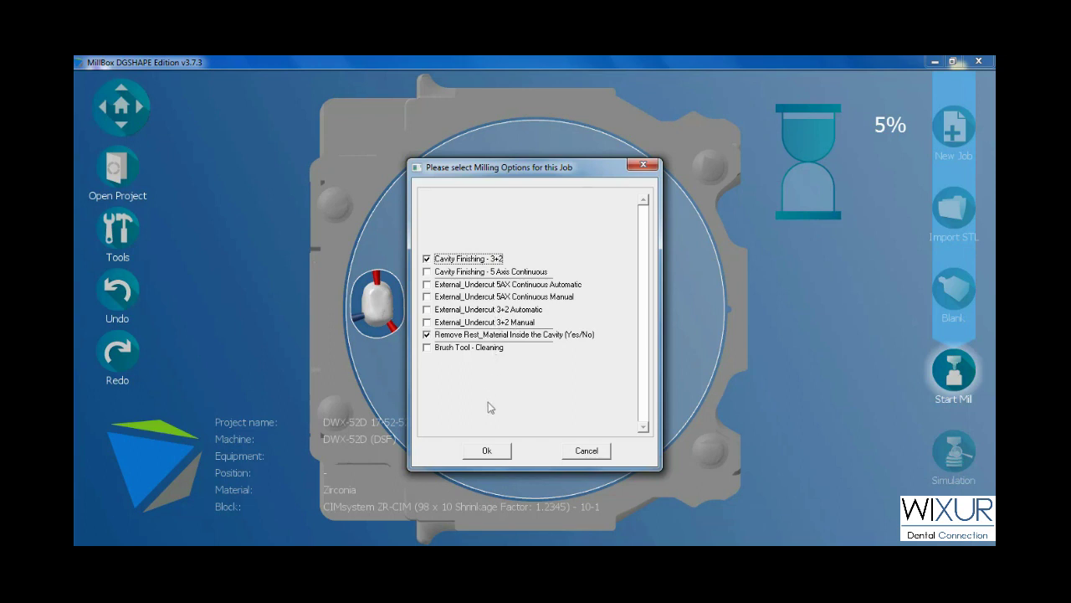
{"action": "left_click", "coordinate": [496, 450]}
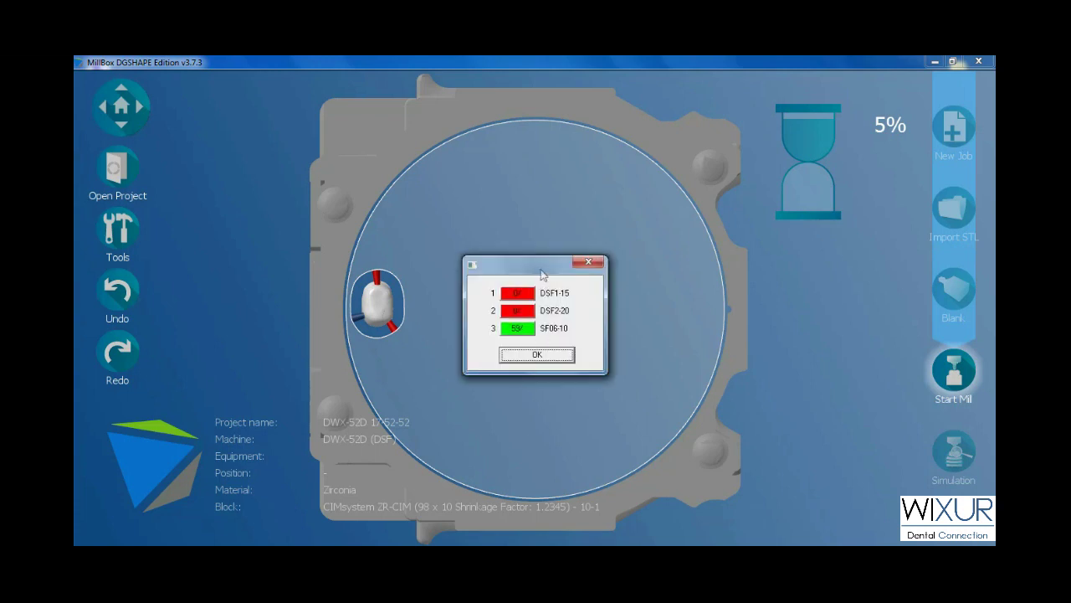
- Accept the tool life overview and update the tool life parameters using the current toolpath, completing the toolpath output
{"action": "left_click_drag", "start_coordinate": [541, 268], "coordinate": [538, 263]}
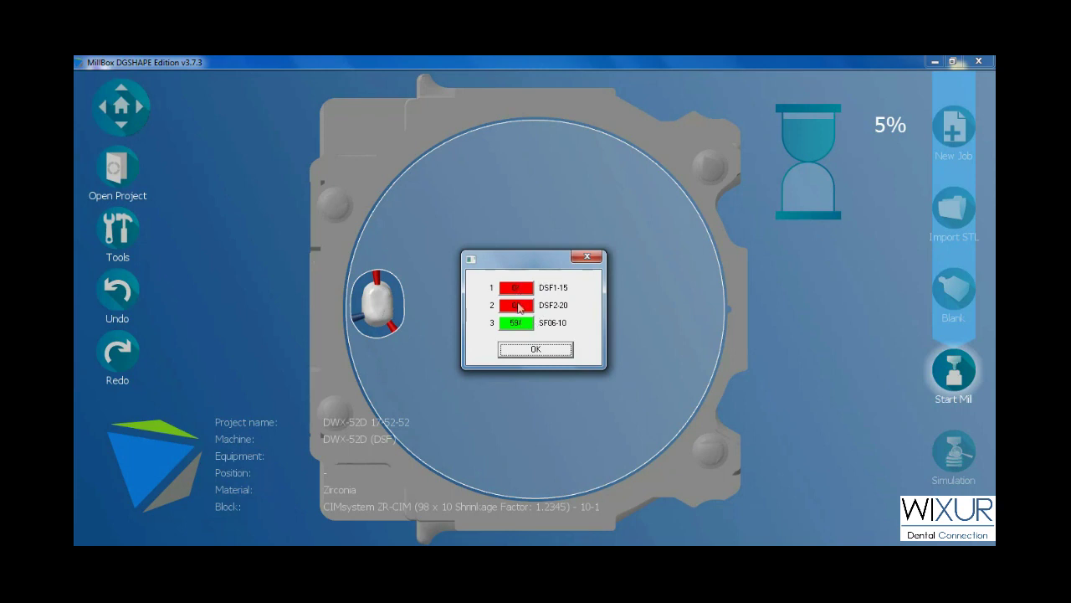
{"action": "left_click", "coordinate": [536, 350]}
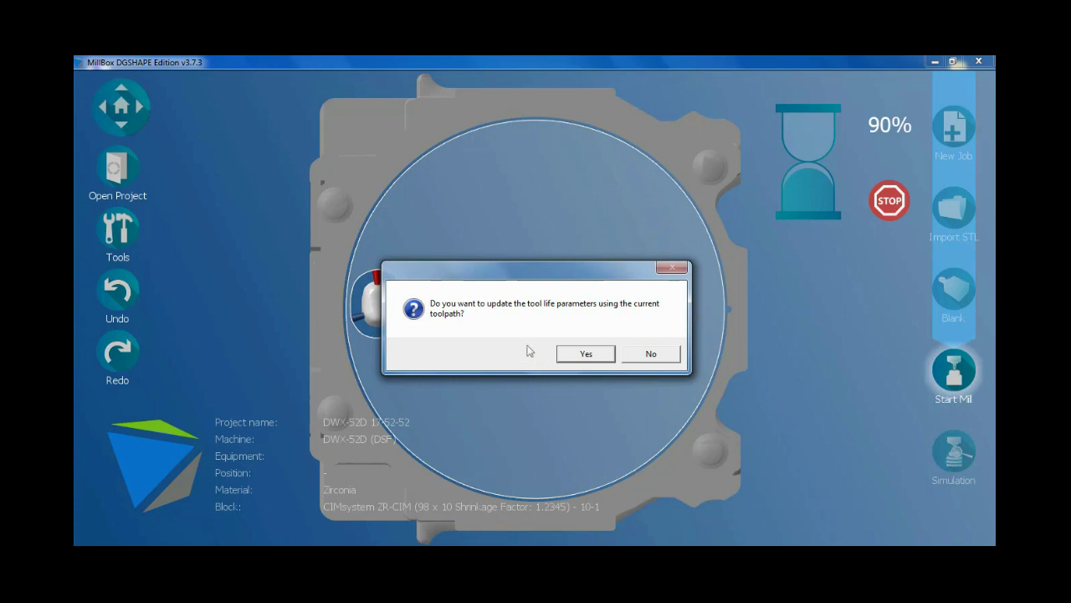
{"action": "left_click_drag", "start_coordinate": [527, 275], "coordinate": [557, 302]}
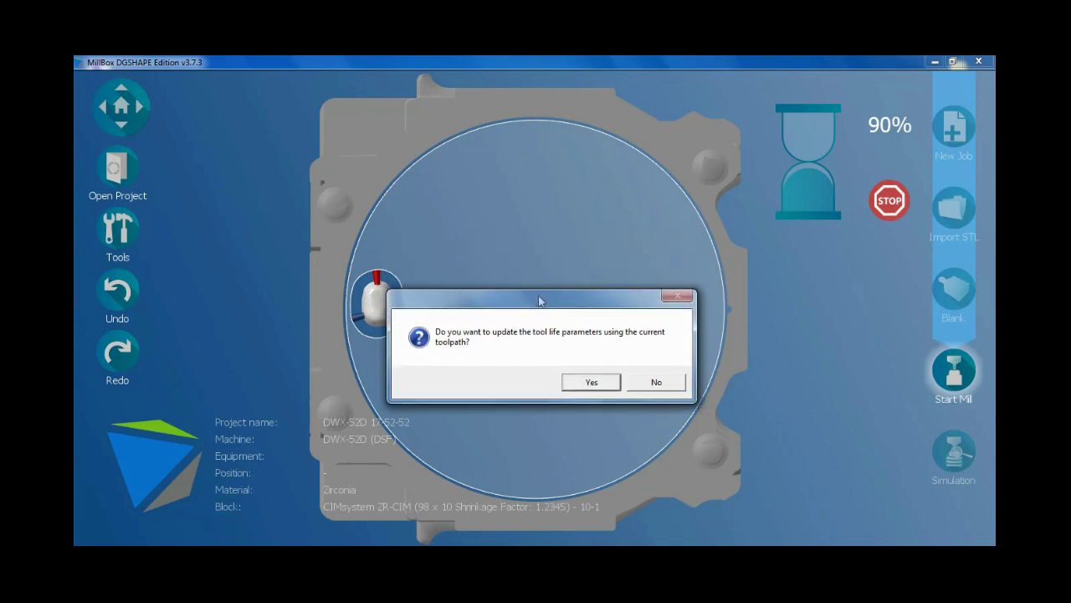
{"action": "left_click", "coordinate": [593, 385]}
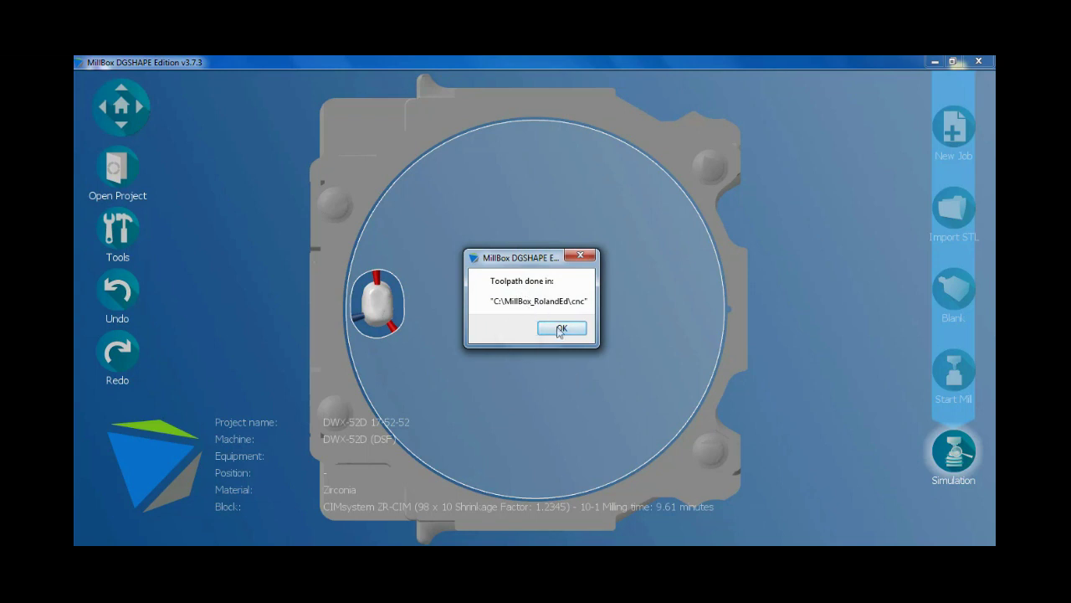
{"action": "left_click_drag", "start_coordinate": [542, 253], "coordinate": [545, 252]}
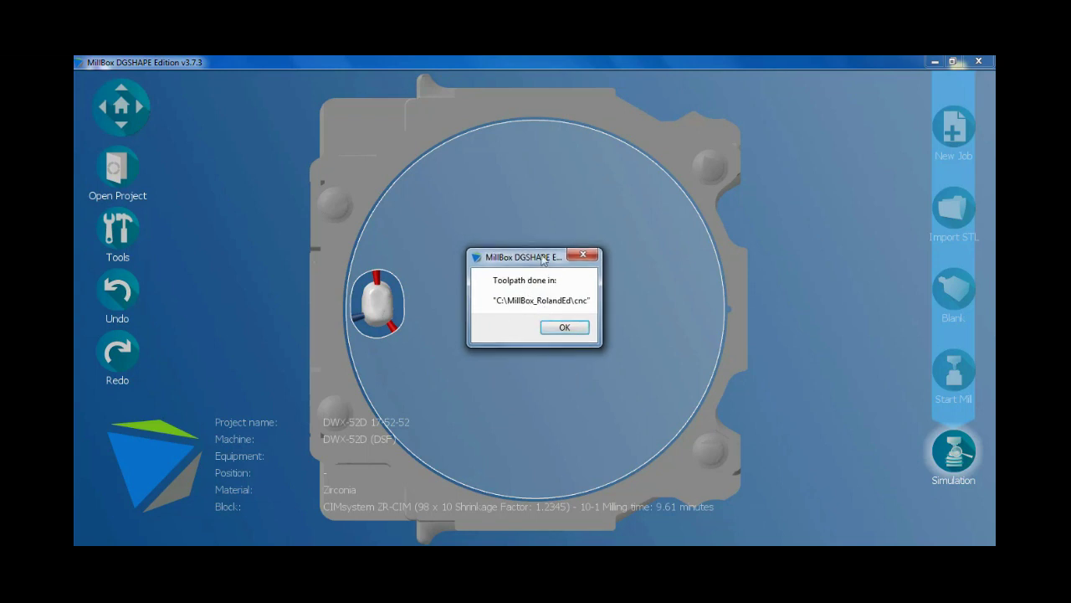
{"action": "left_click", "coordinate": [564, 328]}
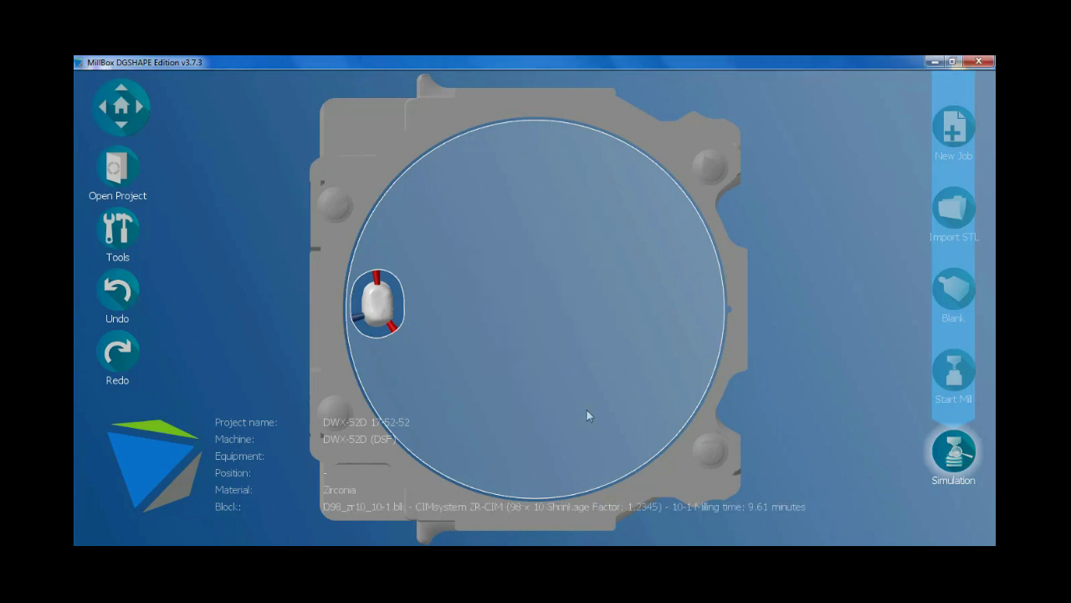
- Open the milling simulation in a maximized window and show the disk from its underside
{"action": "left_click", "coordinate": [956, 452]}
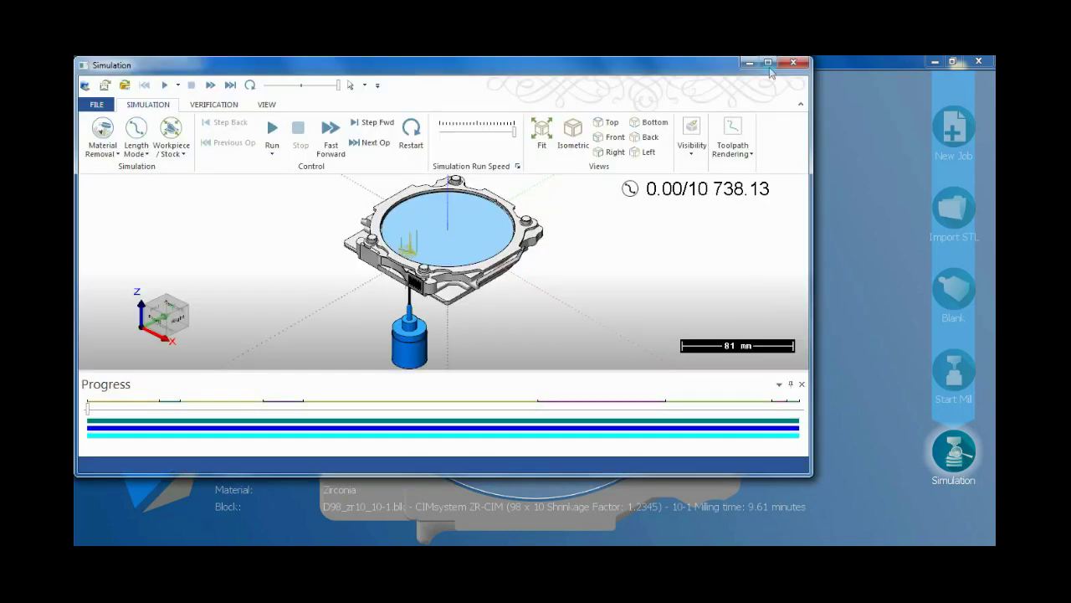
{"action": "left_click", "coordinate": [768, 64]}
{"action": "scroll", "coordinate": [568, 283], "scroll_direction": "up", "scroll_amount": 2}
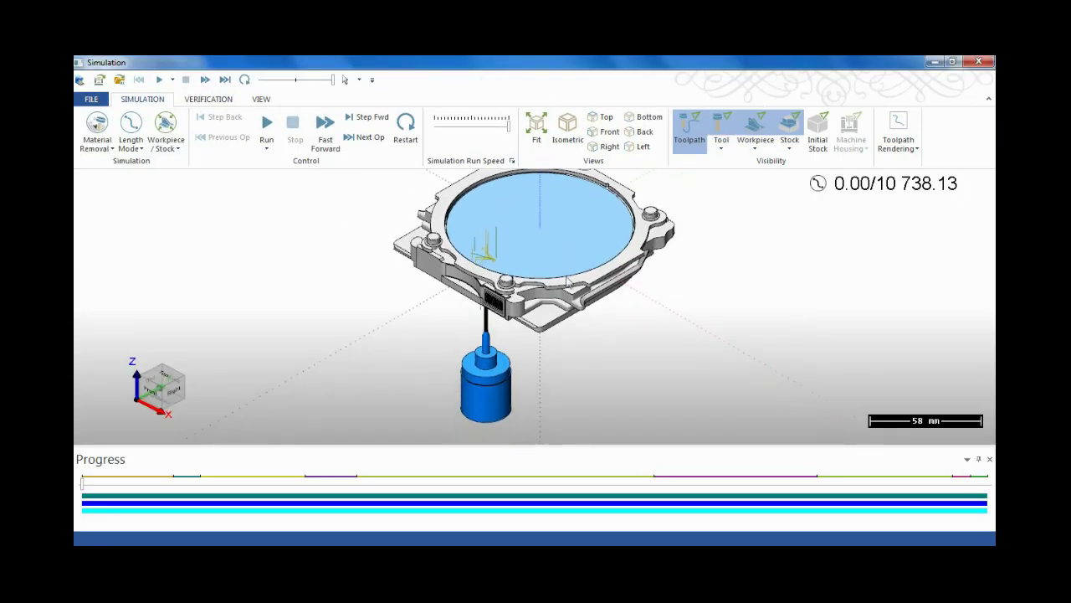
{"action": "middle_click_drag", "start_coordinate": [568, 282], "coordinate": [397, 309]}
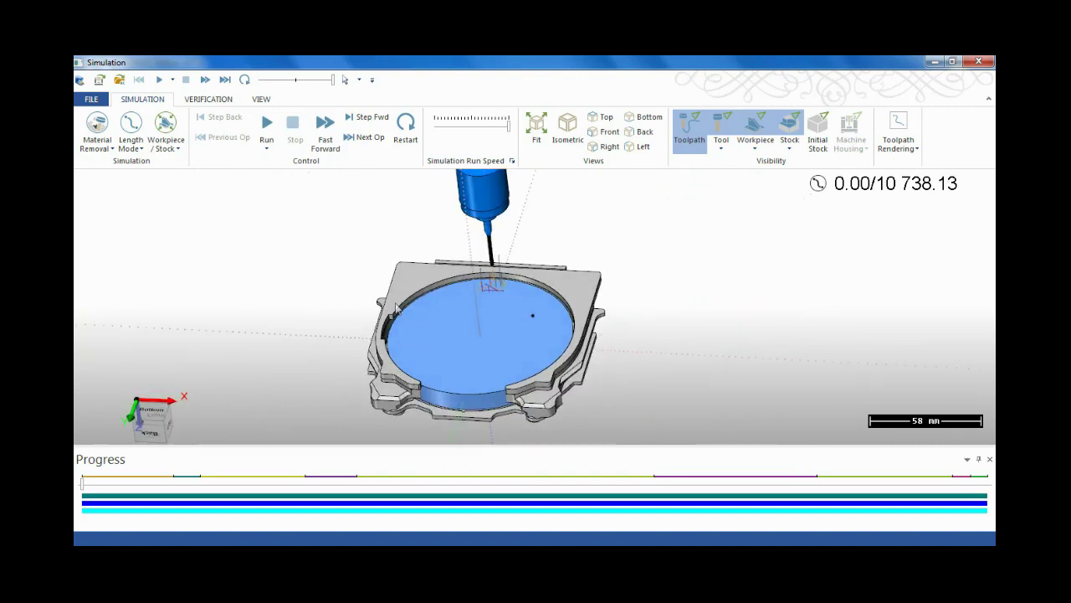
- Hide the toolpath and make the tool and workpiece holder translucent in the simulation
{"action": "left_click", "coordinate": [691, 130]}
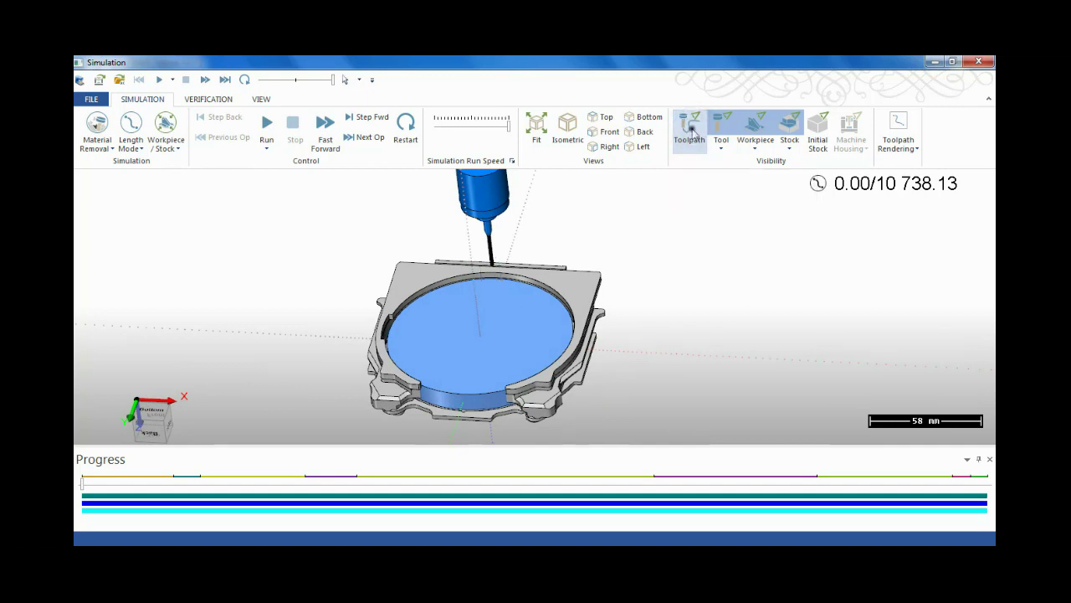
{"action": "left_click", "coordinate": [722, 128]}
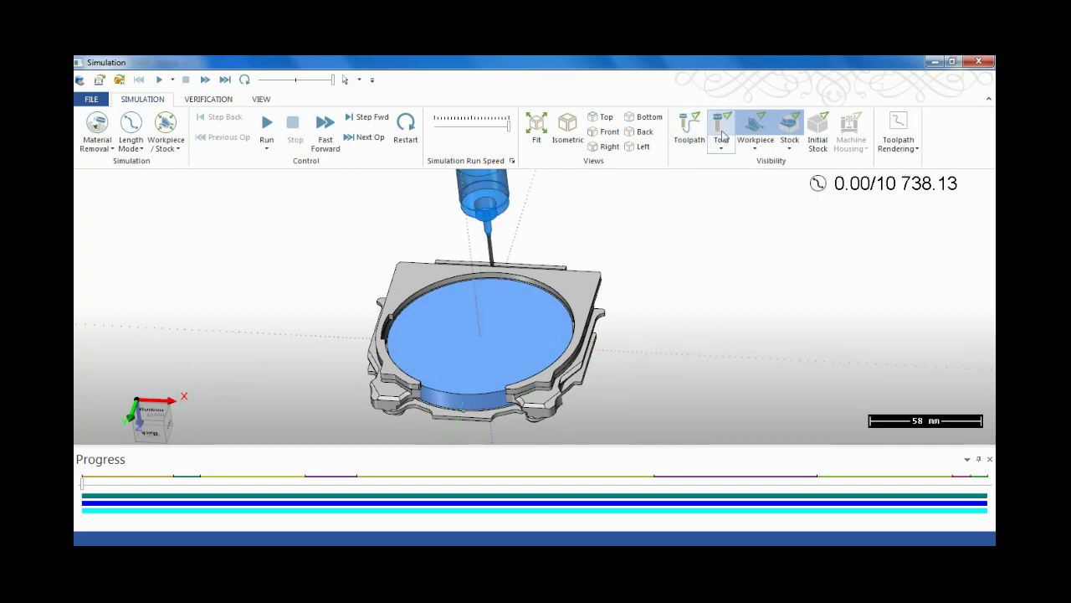
{"action": "left_click", "coordinate": [756, 130]}
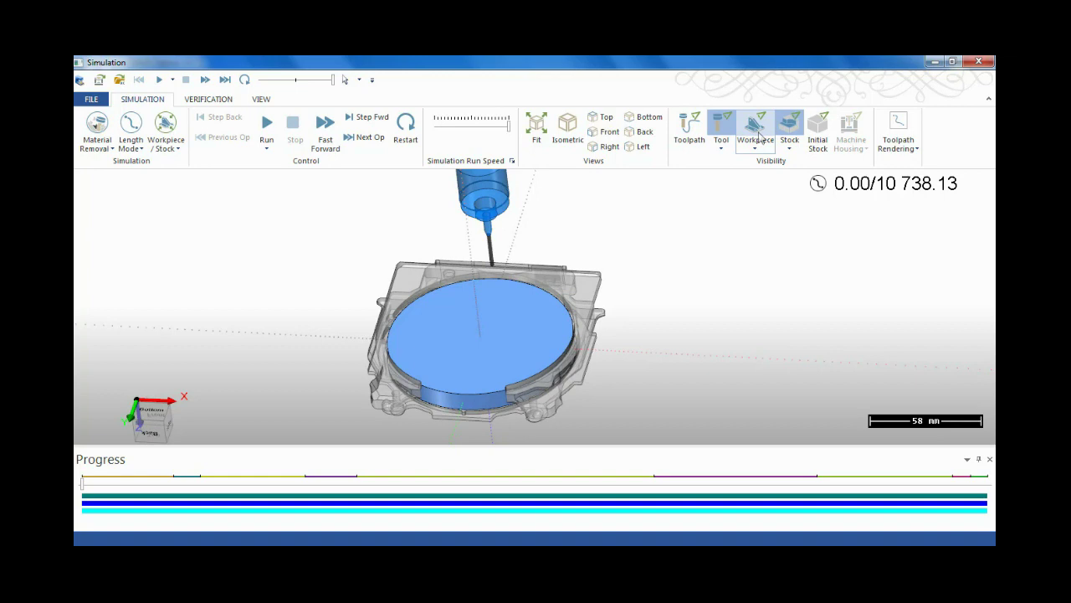
{"action": "left_click", "coordinate": [778, 142]}
{"action": "middle_click_drag", "start_coordinate": [512, 284], "coordinate": [544, 283]}
- Run the milling simulation and reduce its run speed partway through
{"action": "left_click", "coordinate": [266, 125]}
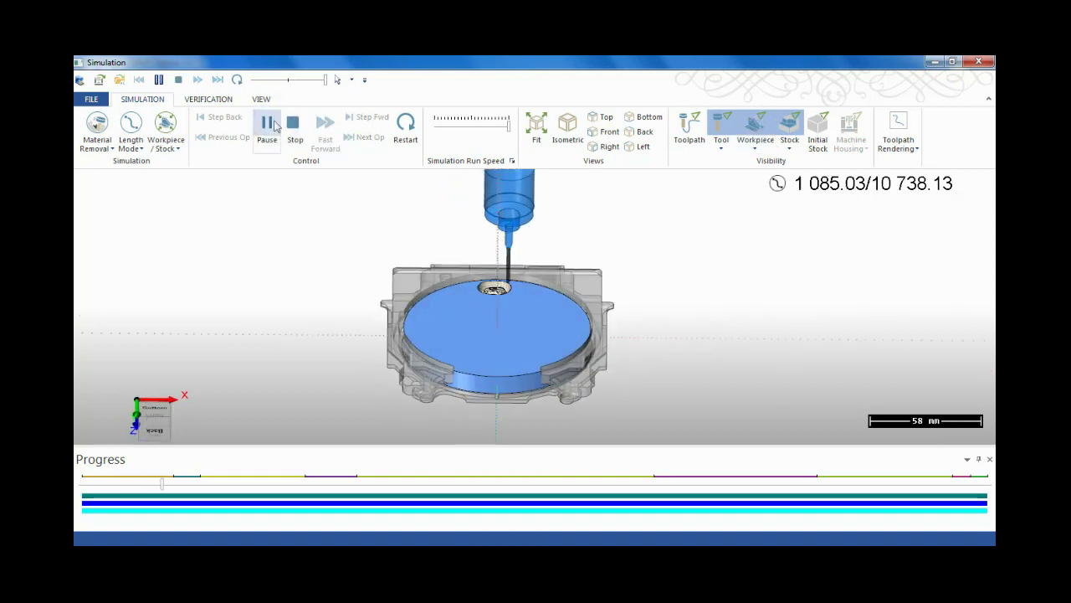
{"action": "middle_click_drag", "start_coordinate": [500, 278], "coordinate": [515, 292]}
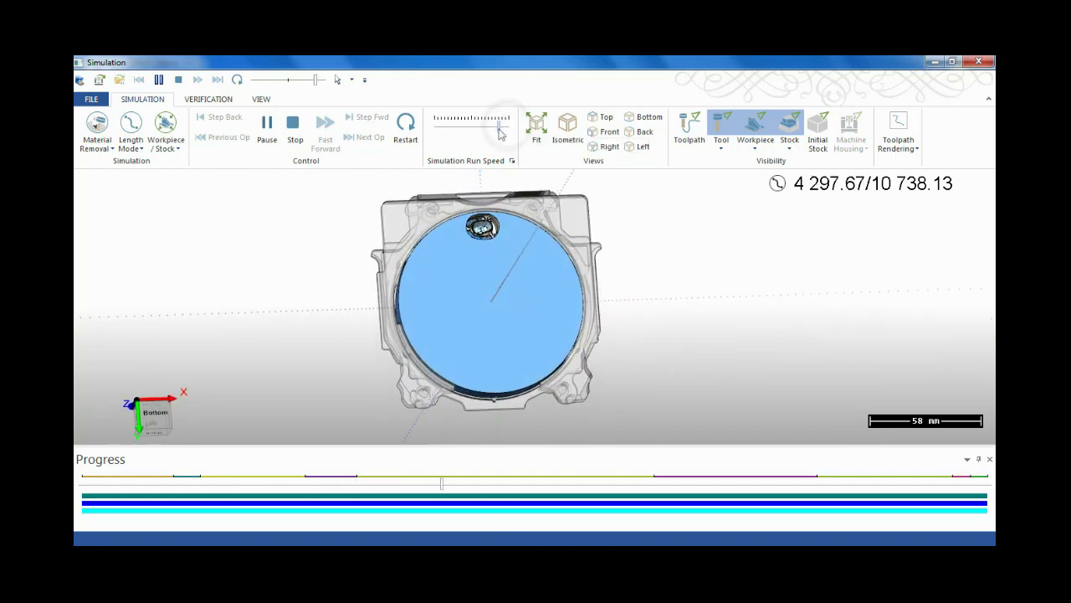
{"action": "left_click_drag", "start_coordinate": [508, 123], "coordinate": [448, 126]}
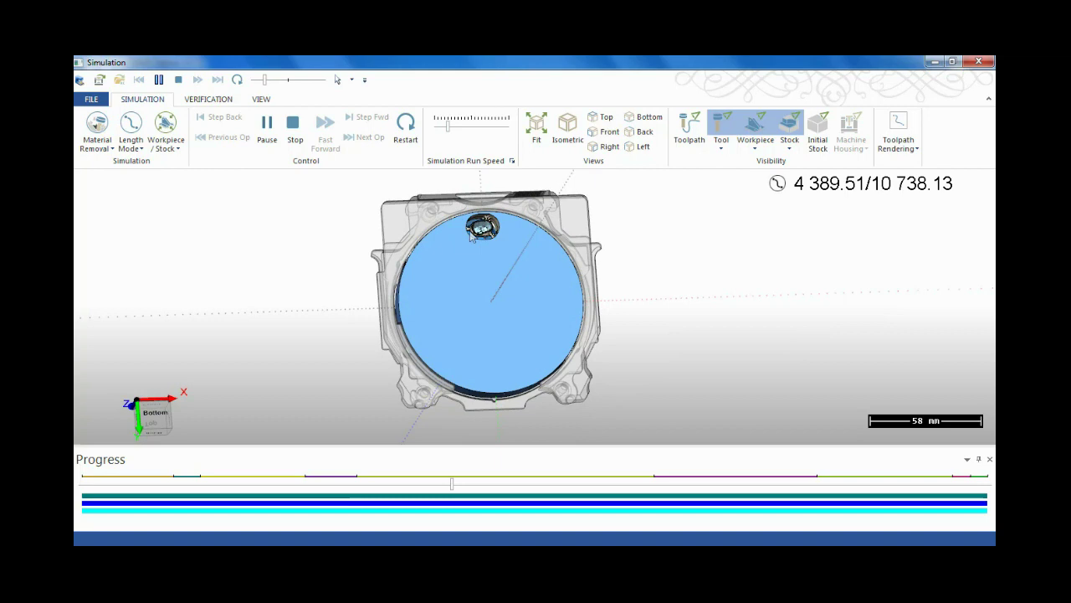
- Examine the milled coping up close while raising the simulation run speed and slowing it again near the end
{"action": "middle_click_drag", "start_coordinate": [484, 276], "coordinate": [483, 302]}
{"action": "scroll", "coordinate": [478, 300], "scroll_direction": "up", "scroll_amount": 5}
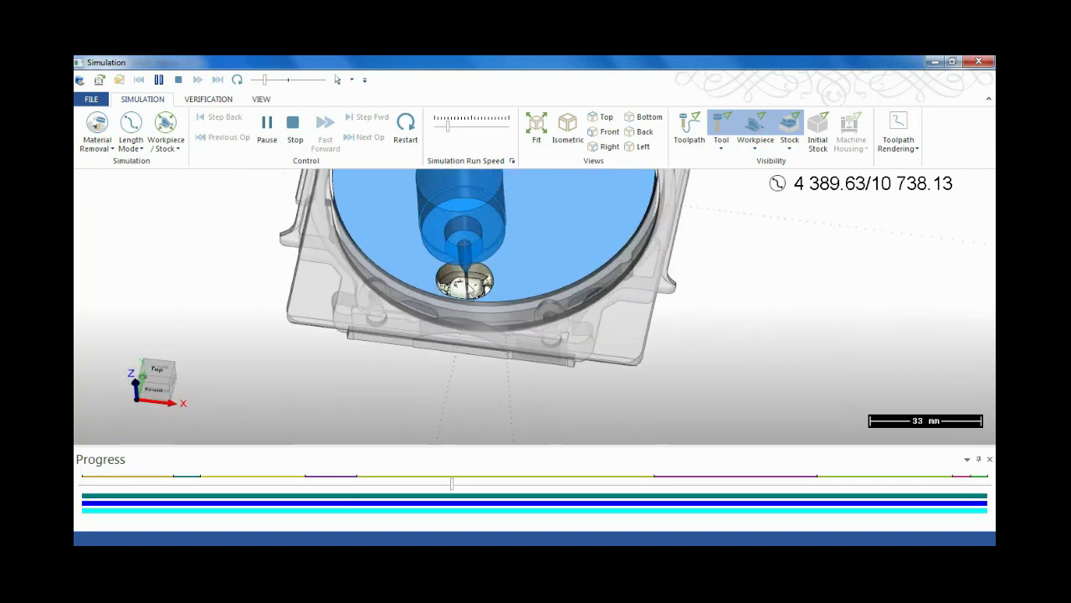
{"action": "left_click", "coordinate": [449, 134]}
{"action": "left_click_drag", "start_coordinate": [450, 134], "coordinate": [477, 134]}
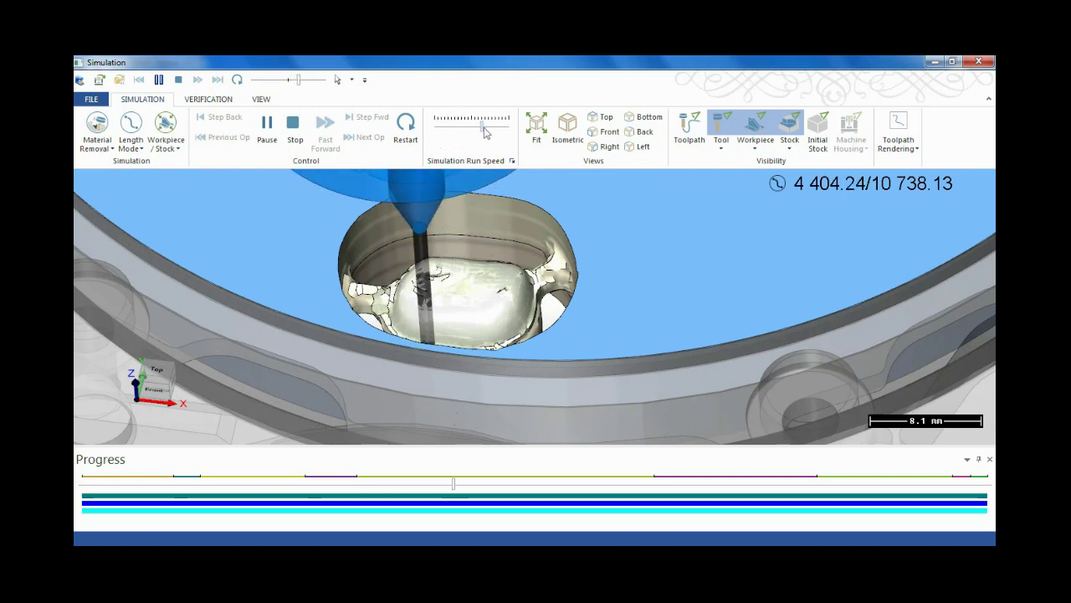
{"action": "left_click_drag", "start_coordinate": [475, 137], "coordinate": [499, 137]}
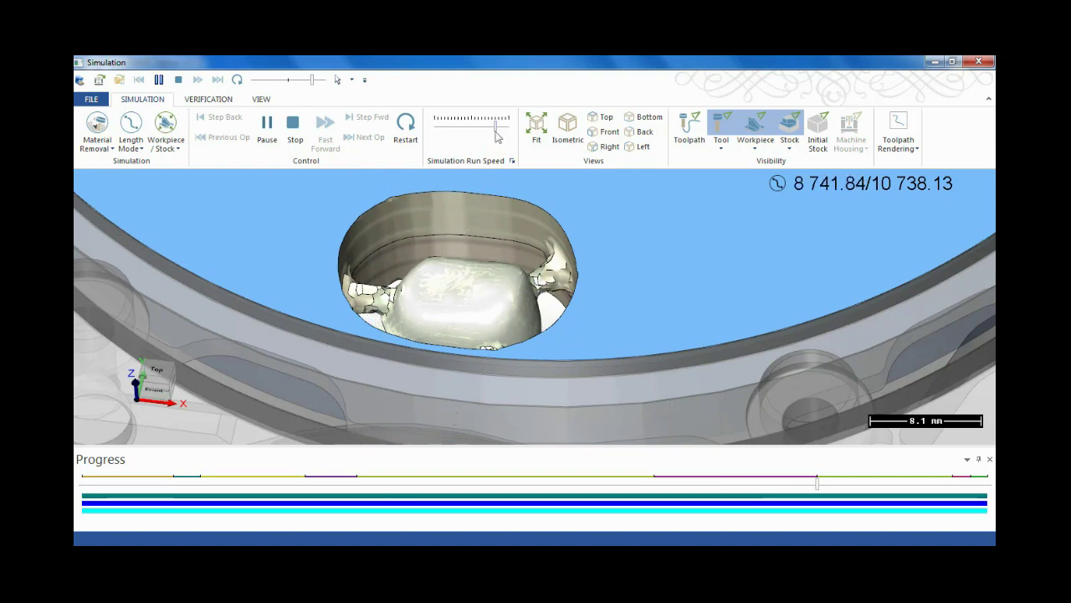
{"action": "left_click_drag", "start_coordinate": [495, 123], "coordinate": [459, 133]}
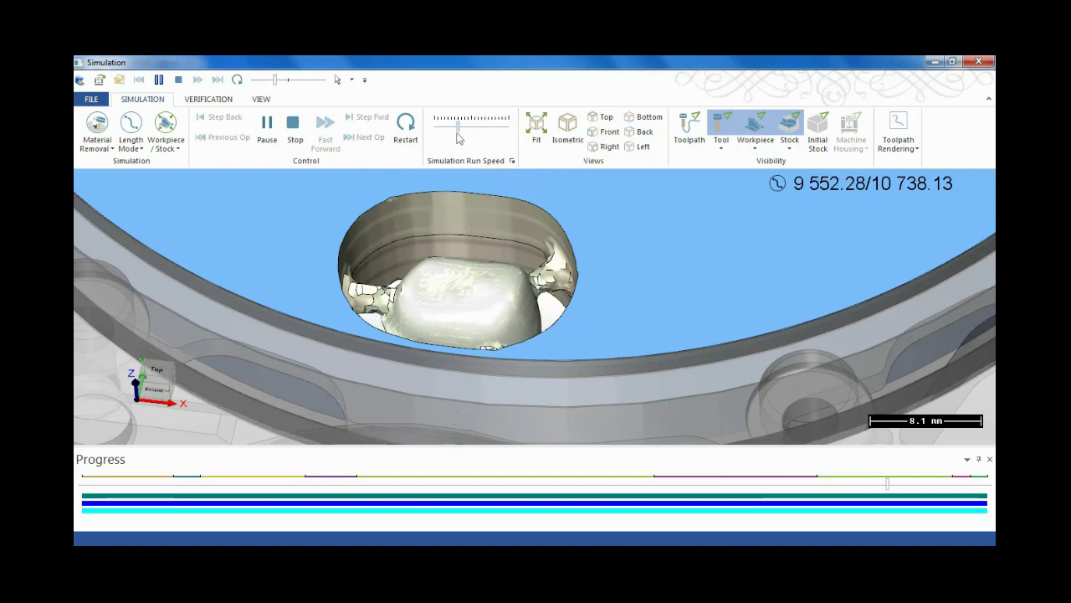
- Examine the milled coping from the disk's underside at a higher simulation run speed and stop the simulation
{"action": "scroll", "coordinate": [494, 297], "scroll_direction": "up", "scroll_amount": 3}
{"action": "scroll", "coordinate": [507, 318], "scroll_direction": "down", "scroll_amount": 6}
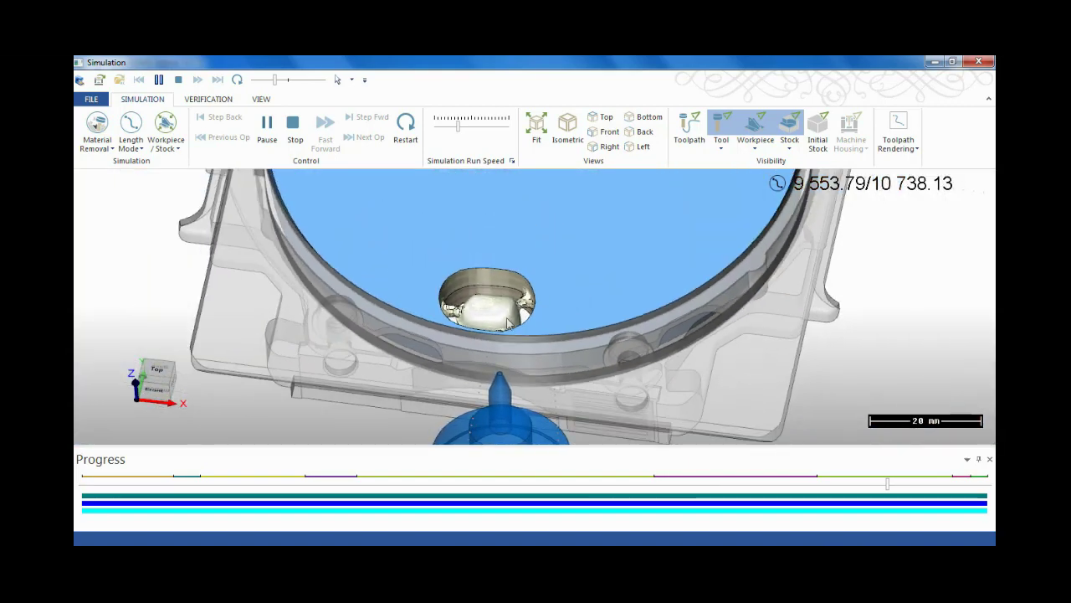
{"action": "middle_click_drag", "start_coordinate": [508, 327], "coordinate": [497, 287]}
{"action": "scroll", "coordinate": [524, 234], "scroll_direction": "up", "scroll_amount": 2}
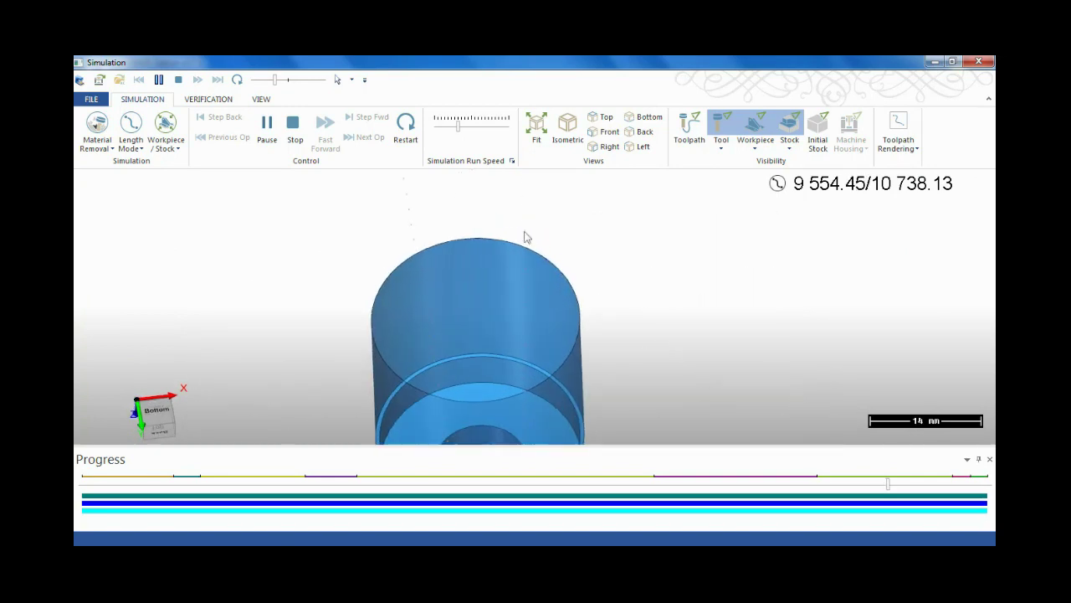
{"action": "scroll", "coordinate": [520, 269], "scroll_direction": "down", "scroll_amount": 4}
{"action": "scroll", "coordinate": [551, 186], "scroll_direction": "up", "scroll_amount": 5}
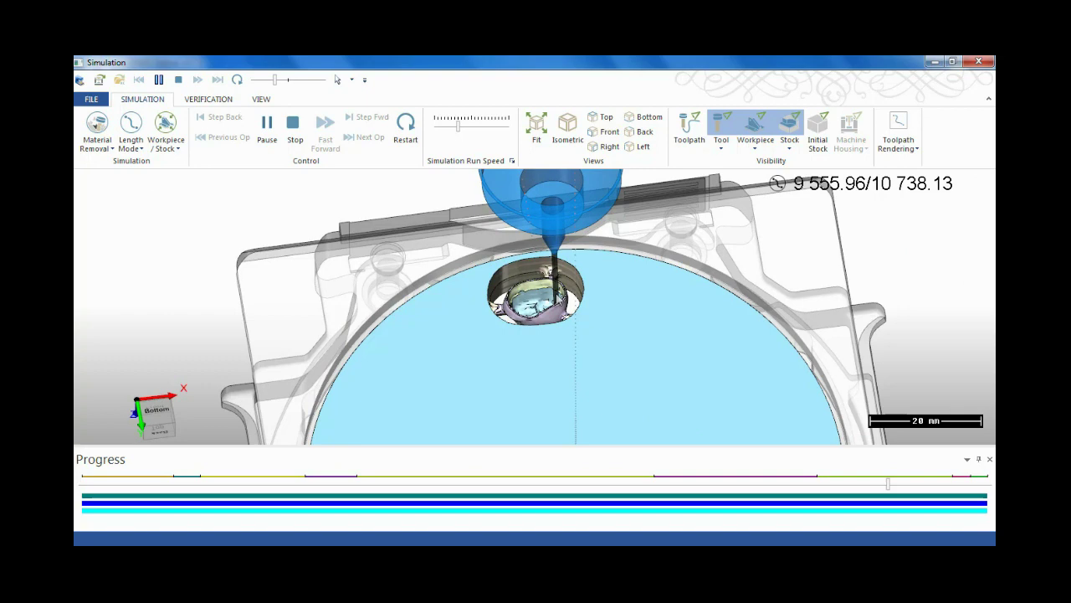
{"action": "left_click_drag", "start_coordinate": [458, 124], "coordinate": [472, 125]}
{"action": "middle_click_drag", "start_coordinate": [526, 318], "coordinate": [543, 311]}
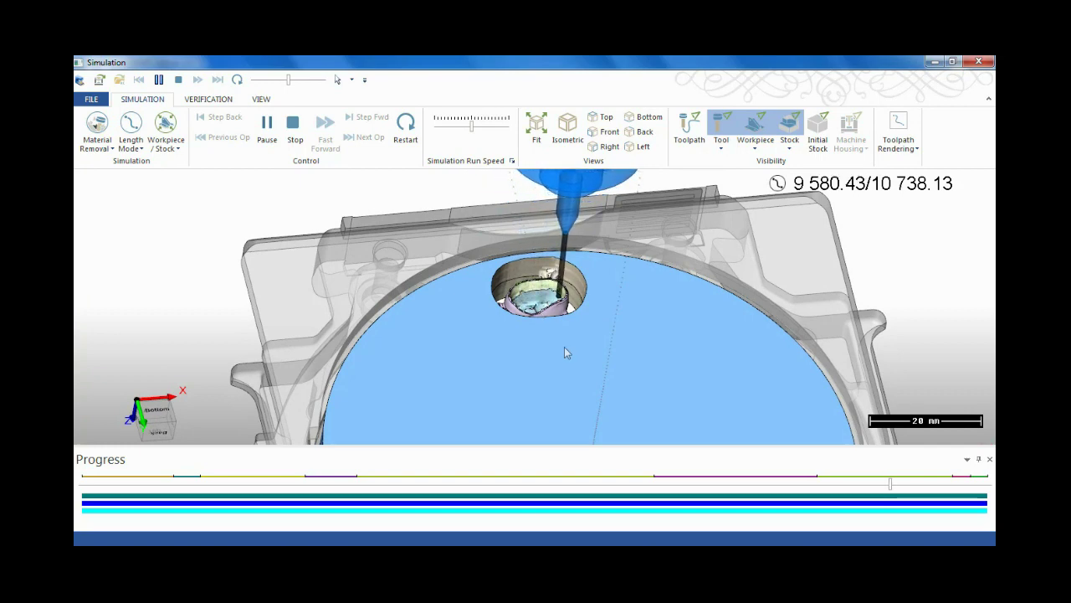
{"action": "left_click", "coordinate": [292, 123]}
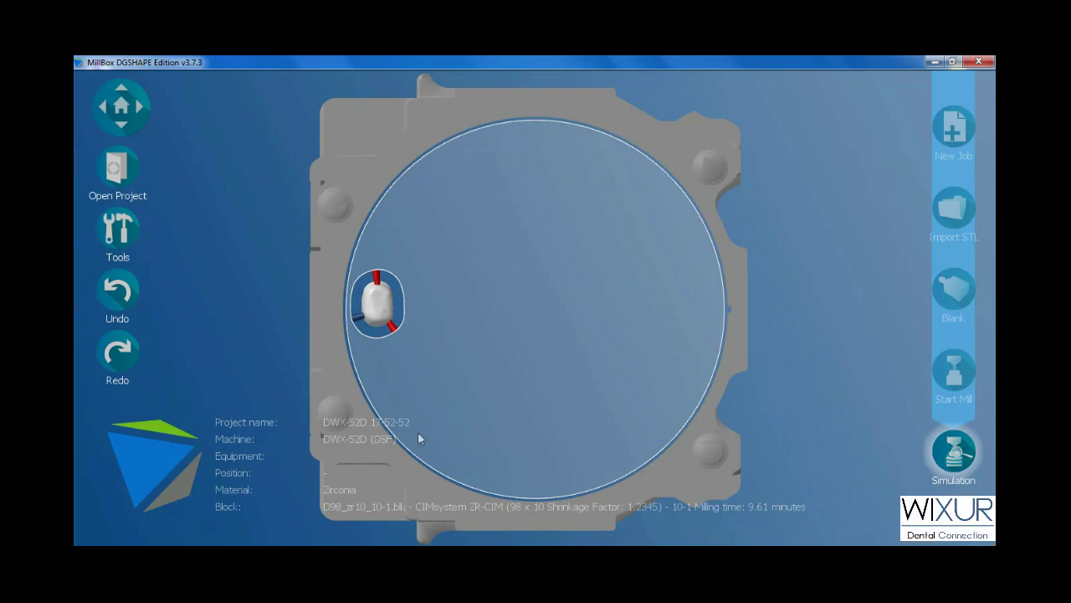
- Switch to VPanel for DWX and output "DWX-52D 17-52-52 10-1.prn" from the MillBox_RolandEd cnc folder to the DWX-52D
{"action": "left_click", "coordinate": [934, 61]}
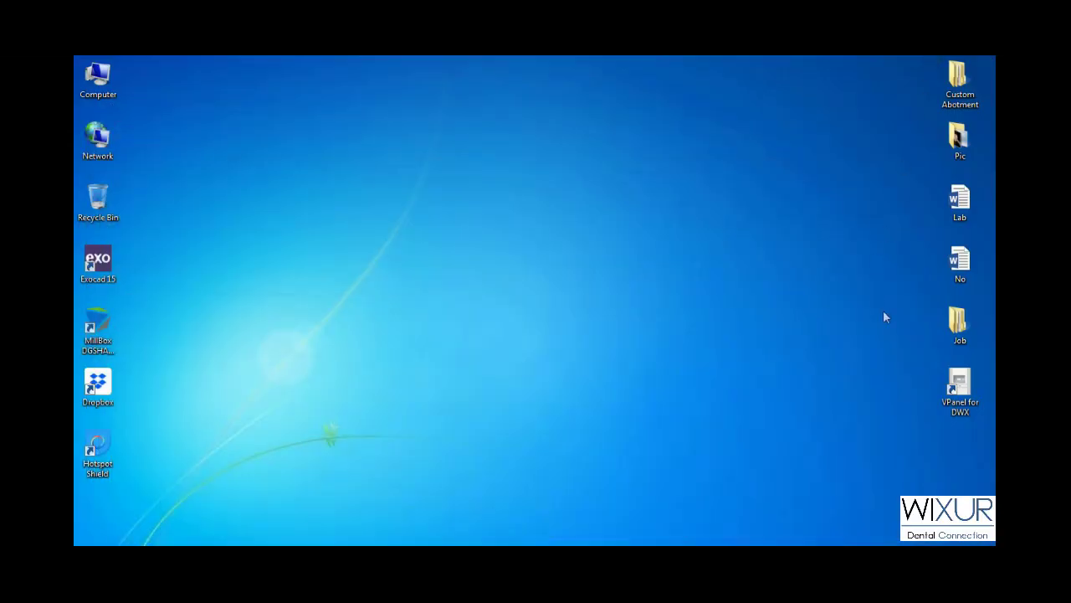
{"action": "double_click", "coordinate": [960, 387]}
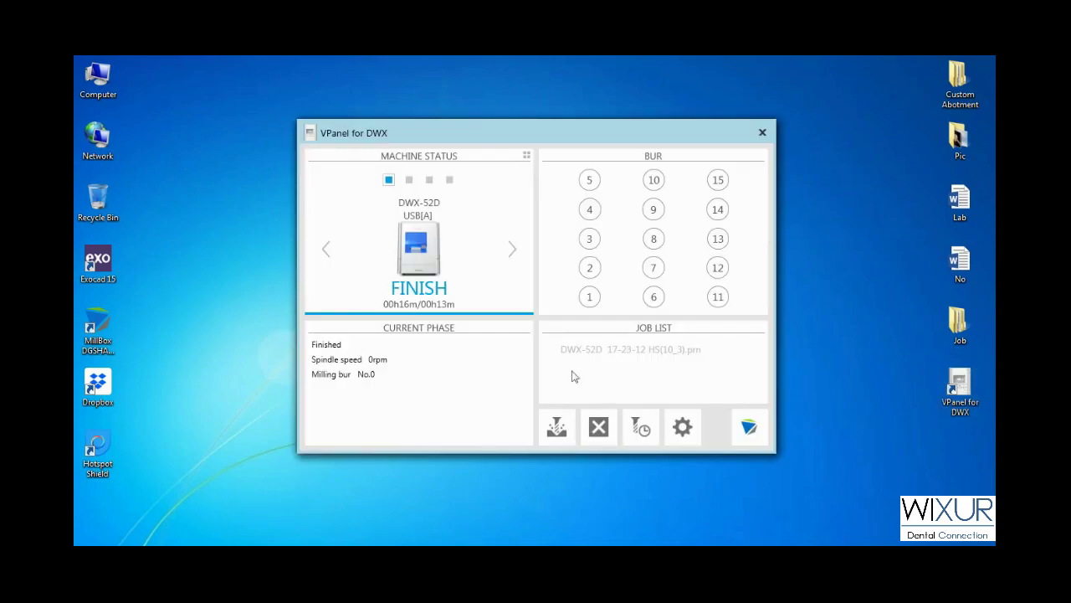
{"action": "left_click", "coordinate": [558, 429]}
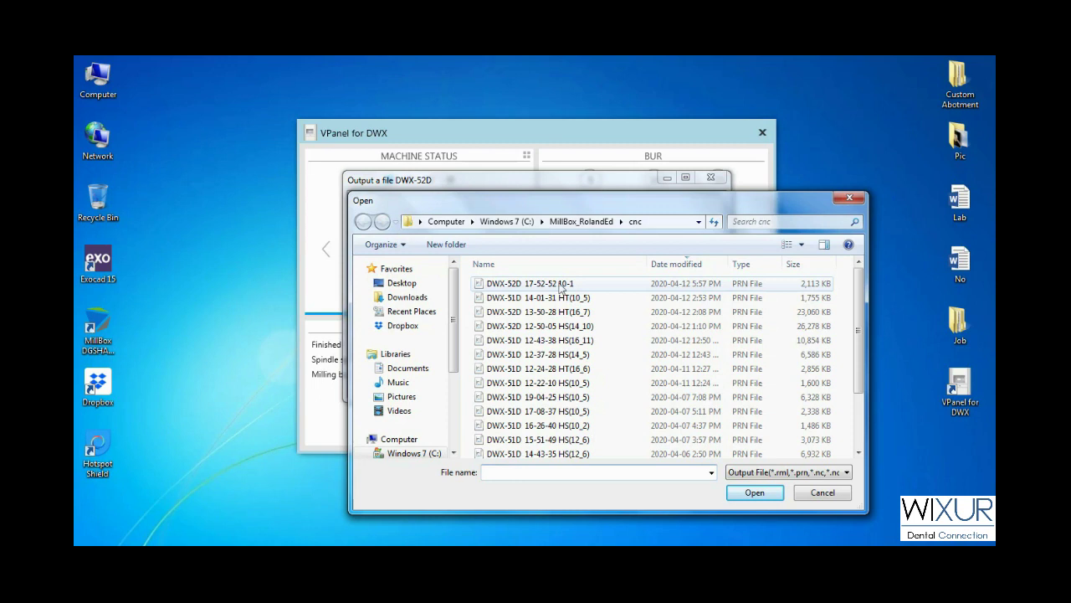
{"action": "left_click", "coordinate": [547, 289]}
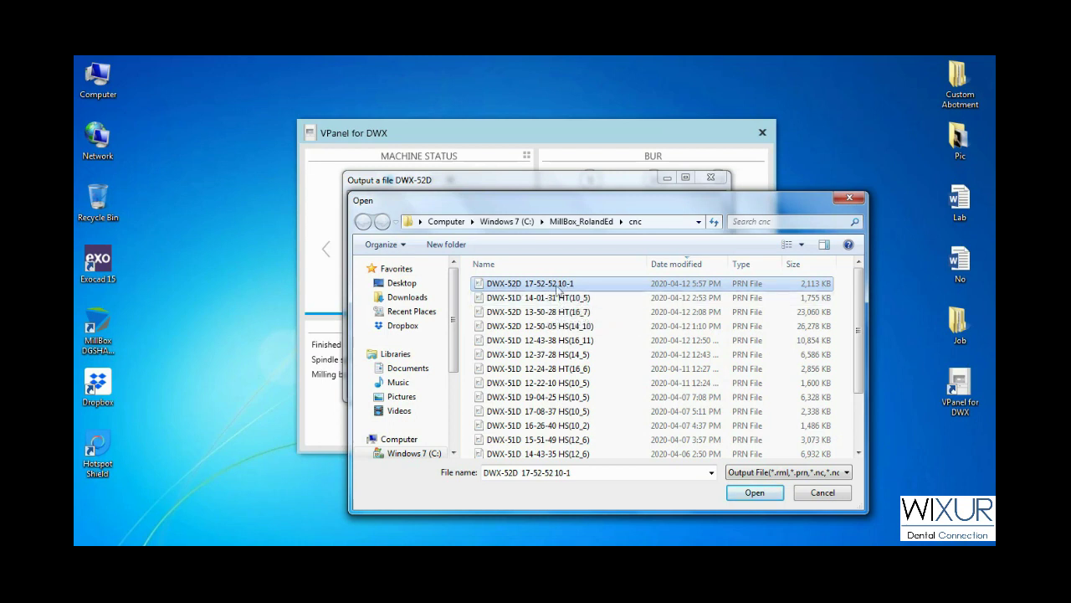
{"action": "double_click", "coordinate": [569, 285]}
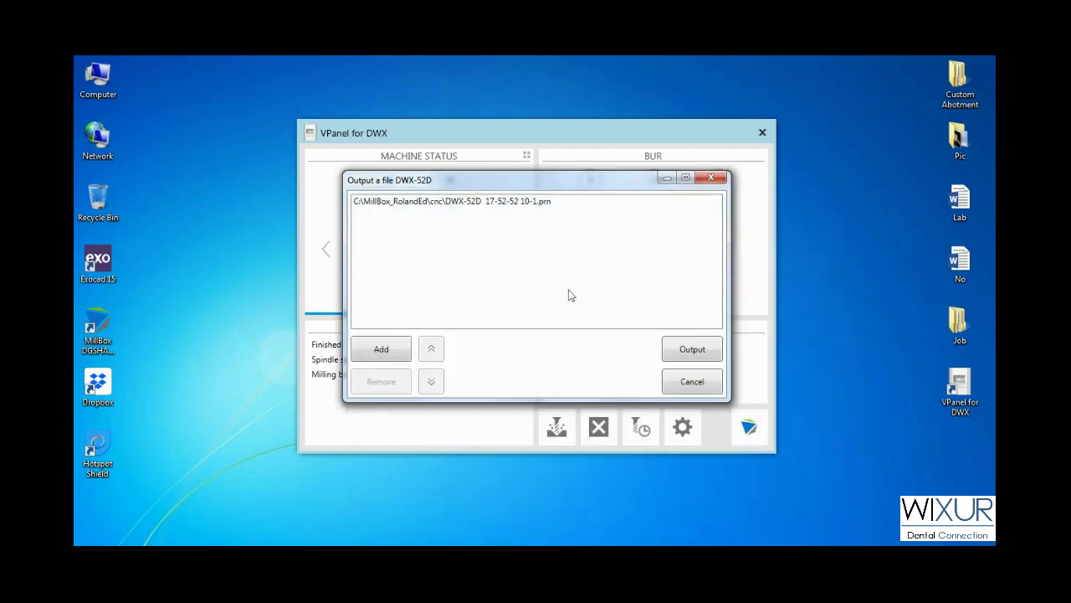
{"action": "left_click", "coordinate": [681, 351]}
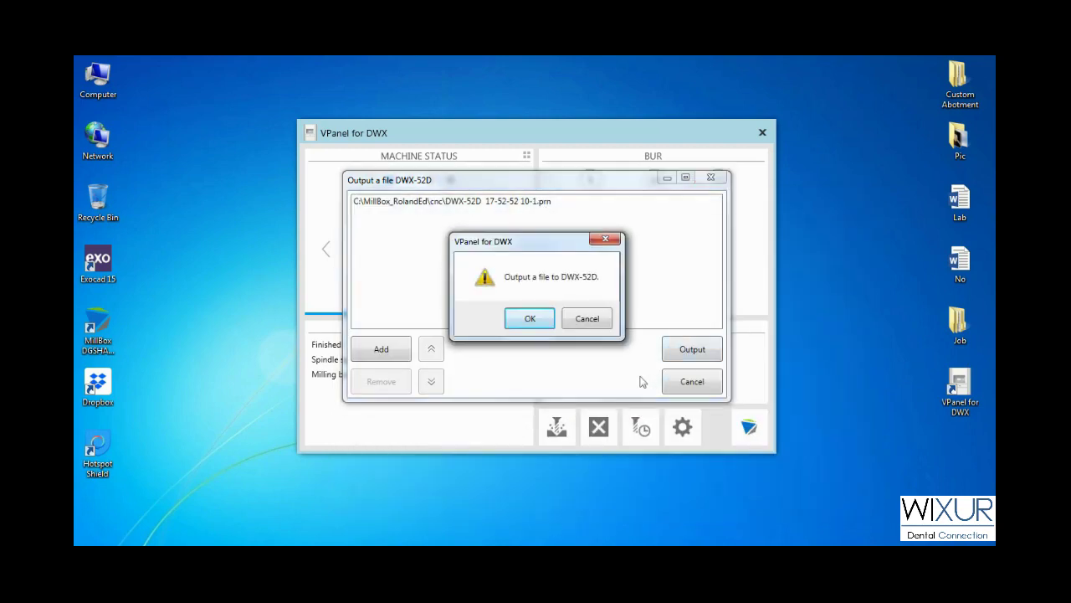
{"action": "left_click", "coordinate": [531, 321]}
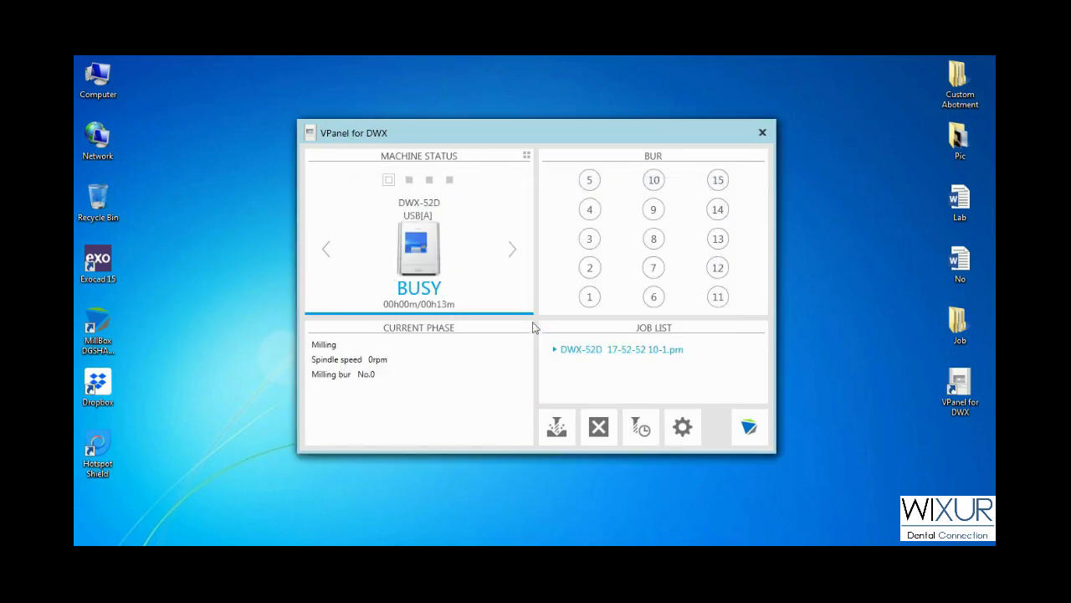
- Cancel the running milling job on the DWX-52D and confirm quitting it
{"action": "left_click", "coordinate": [604, 430]}
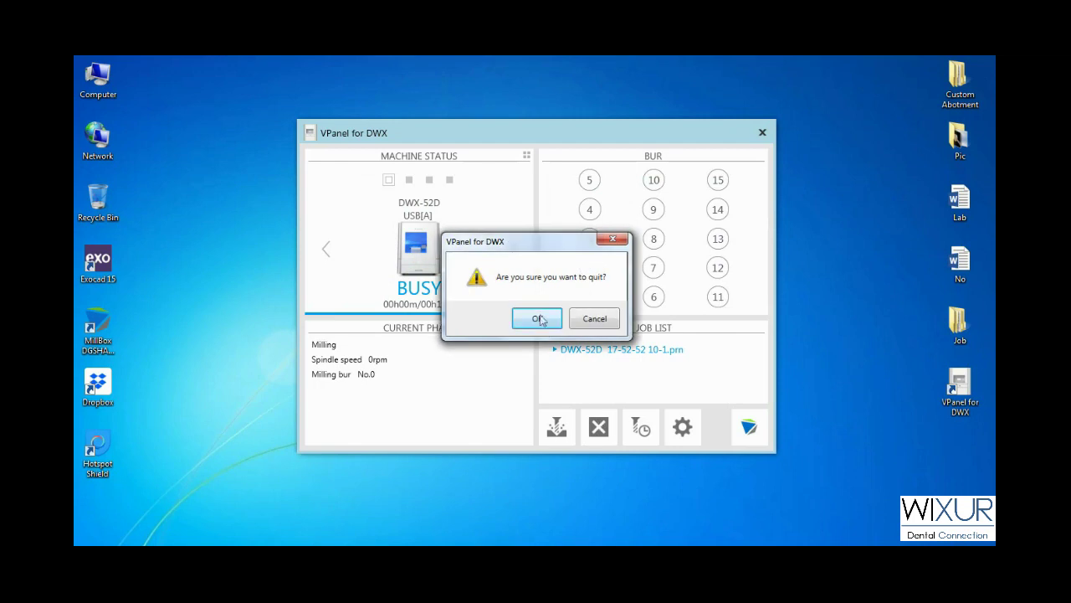
{"action": "left_click", "coordinate": [539, 318]}
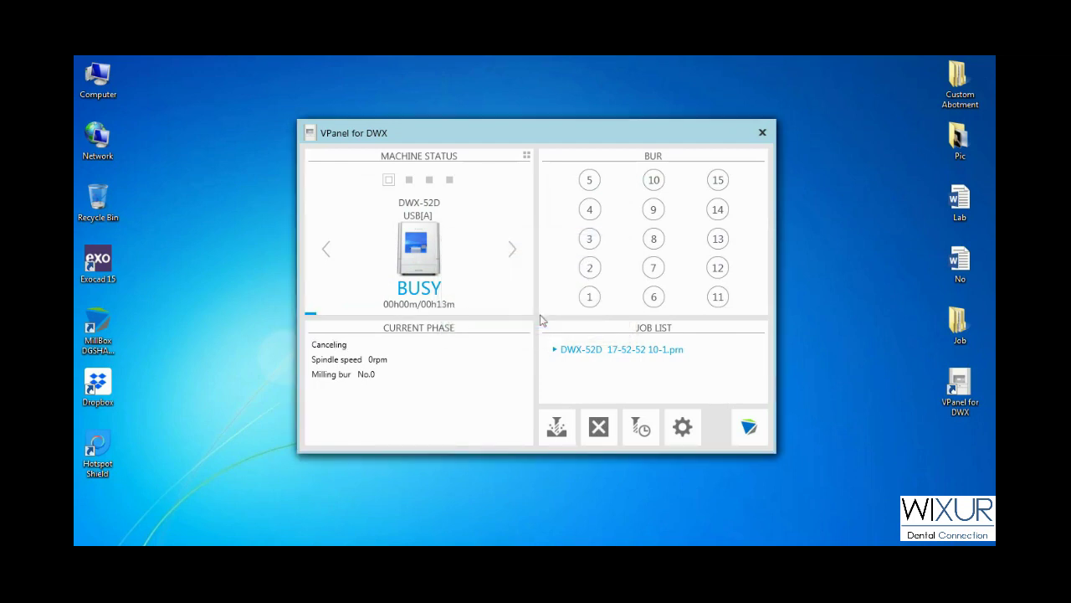